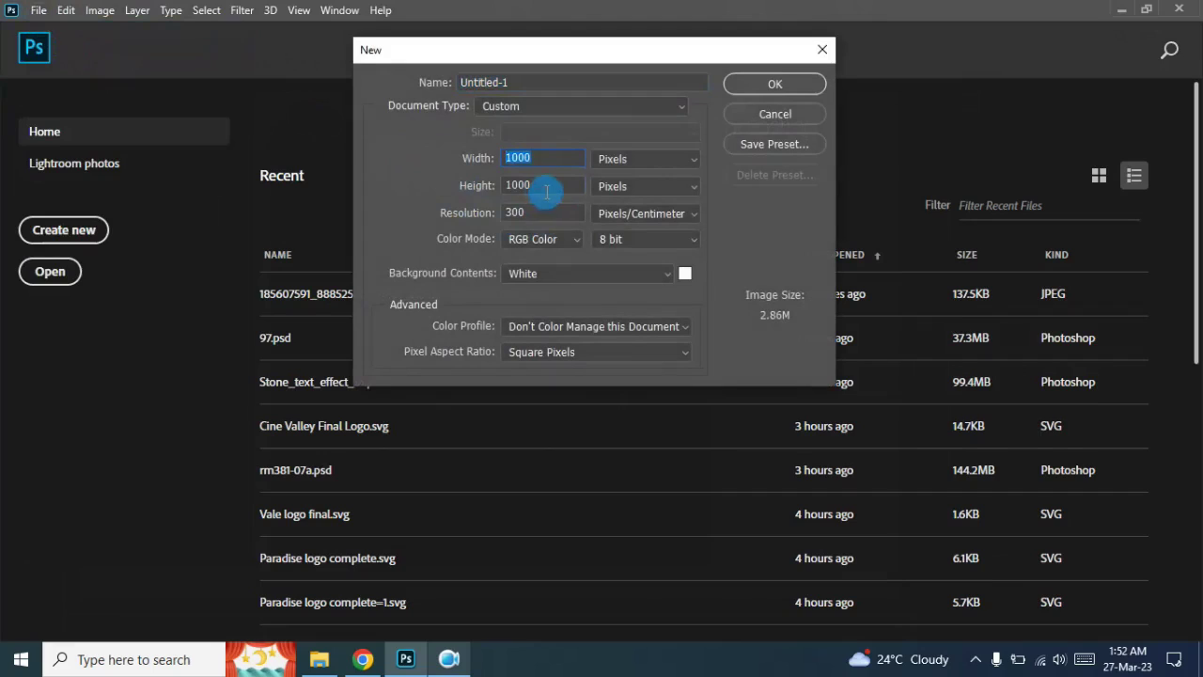
# Create a 1000 × 1000 pixel RGB document at 300 pixels/centimeter with a white background
pyautogui.press('Tab')
pyautogui.press('Tab')
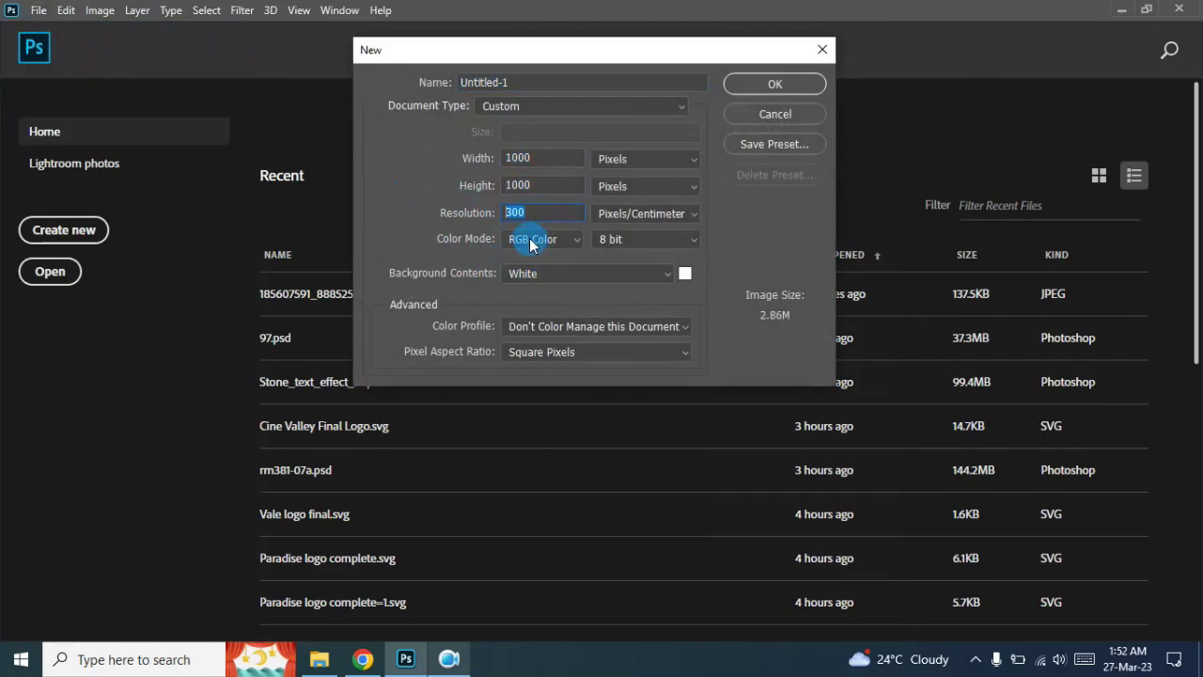
pyautogui.click(771, 84)
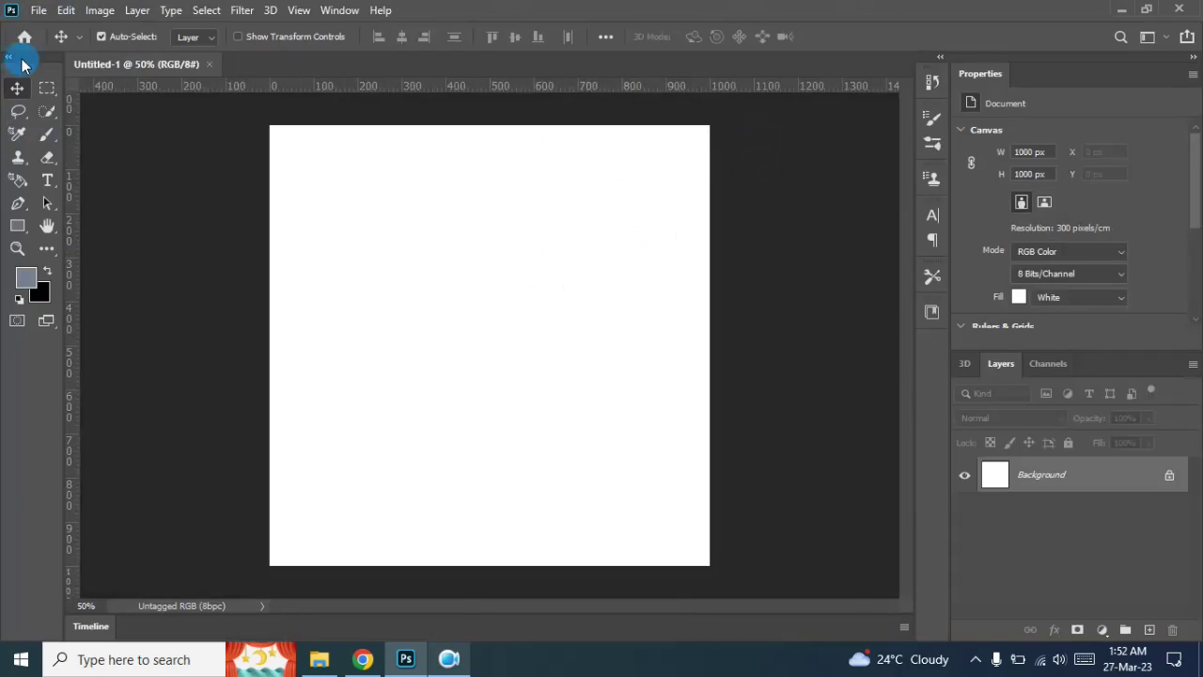
# Open the Desktop portrait of the woman in a black top on a grey background and bring it into Untitled-1 as a layer
pyautogui.click(39, 12)
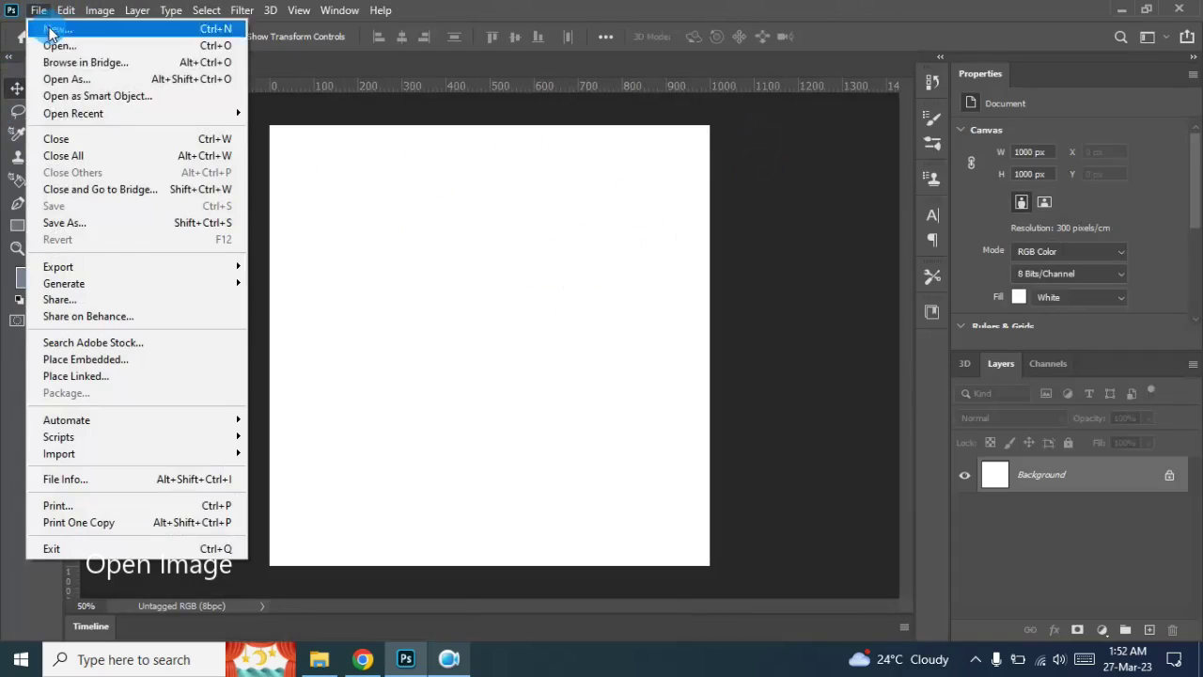
pyautogui.click(93, 45)
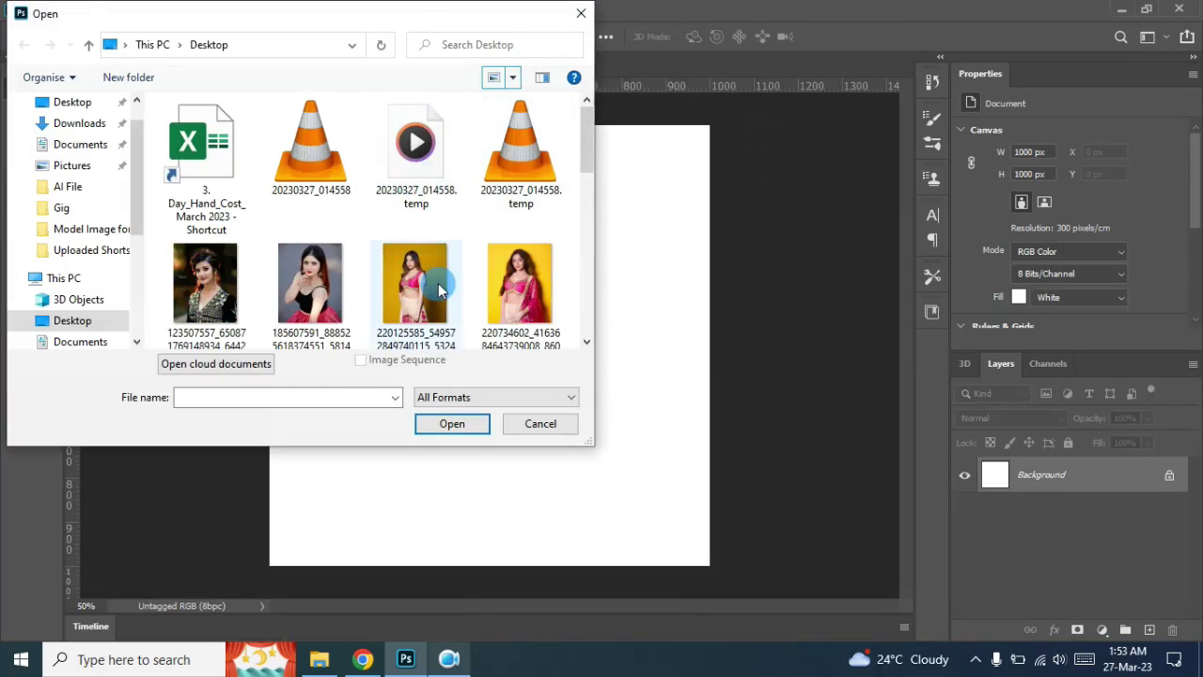
pyautogui.click(320, 280)
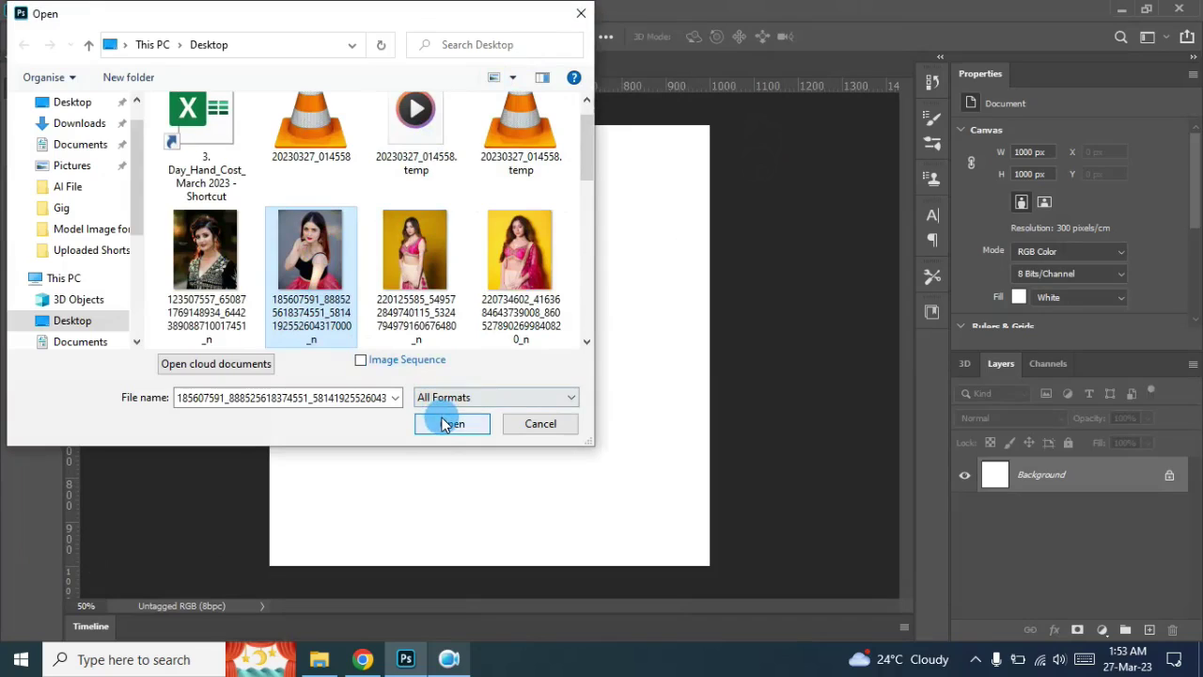
pyautogui.click(444, 420)
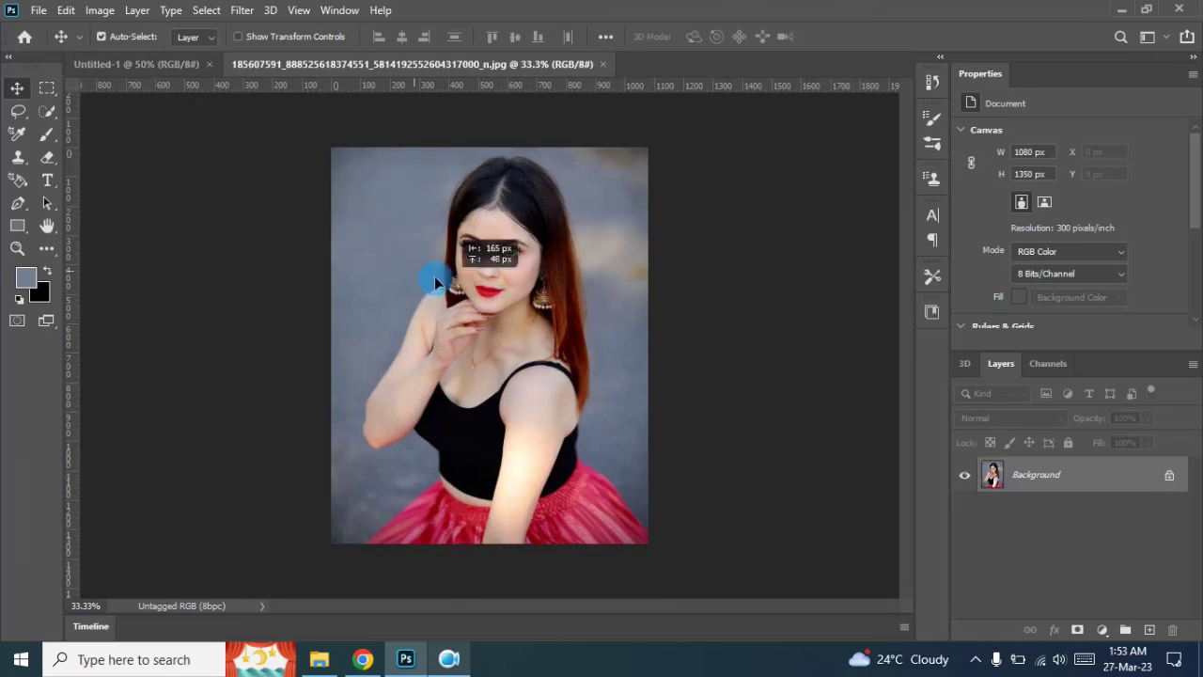
pyautogui.click(159, 68)
pyautogui.moveTo(160, 71); pyautogui.dragTo(485, 373)
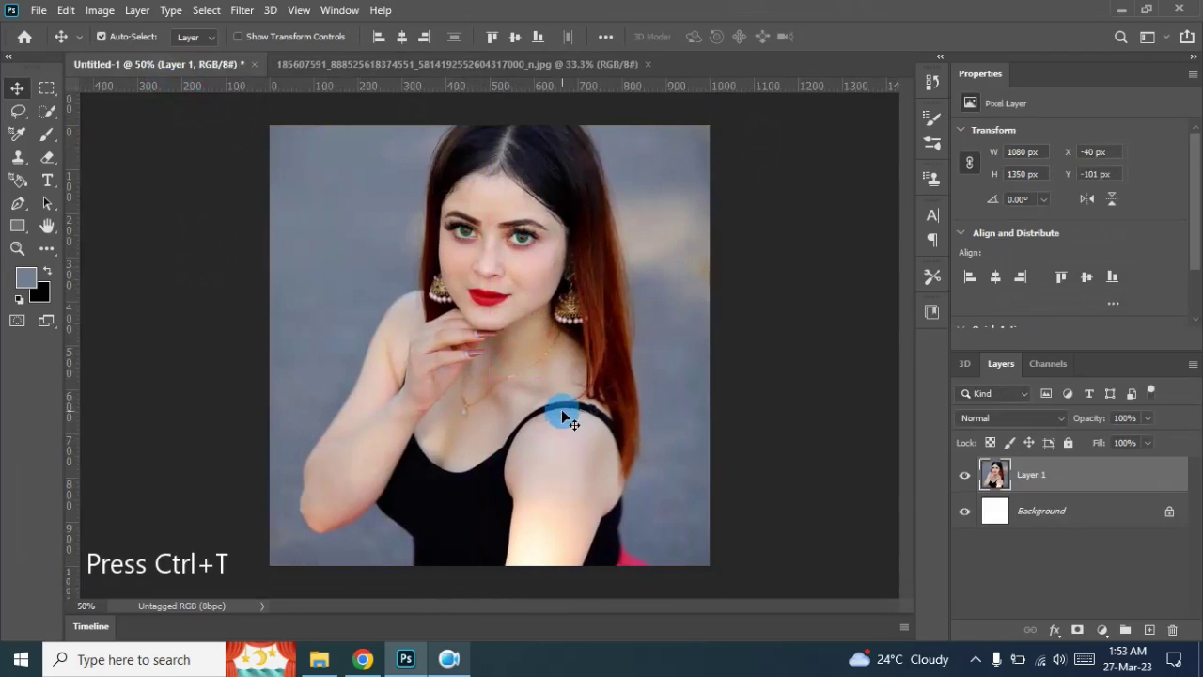
# Scale the portrait layer up proportionally to about 131% and reposition it so the face and shoulders fill the canvas
pyautogui.hotkey('ctrl', 't')
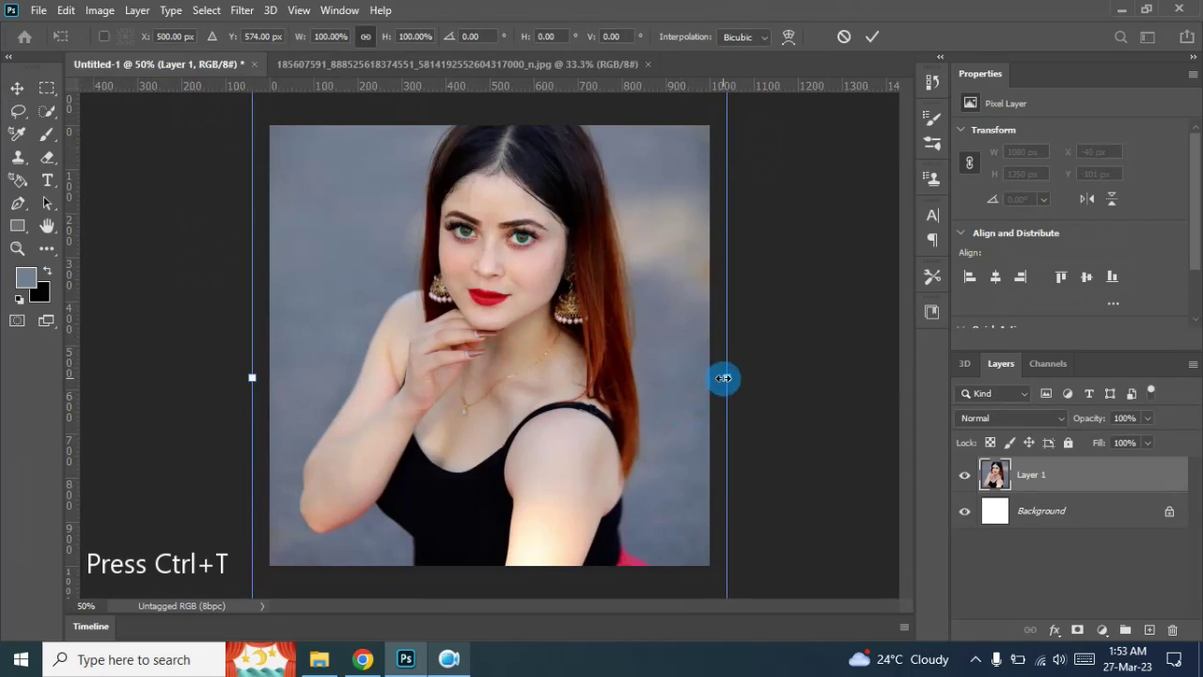
pyautogui.moveTo(724, 378); pyautogui.dragTo(870, 381)
pyautogui.moveTo(570, 331); pyautogui.dragTo(467, 407)
pyautogui.click(872, 37)
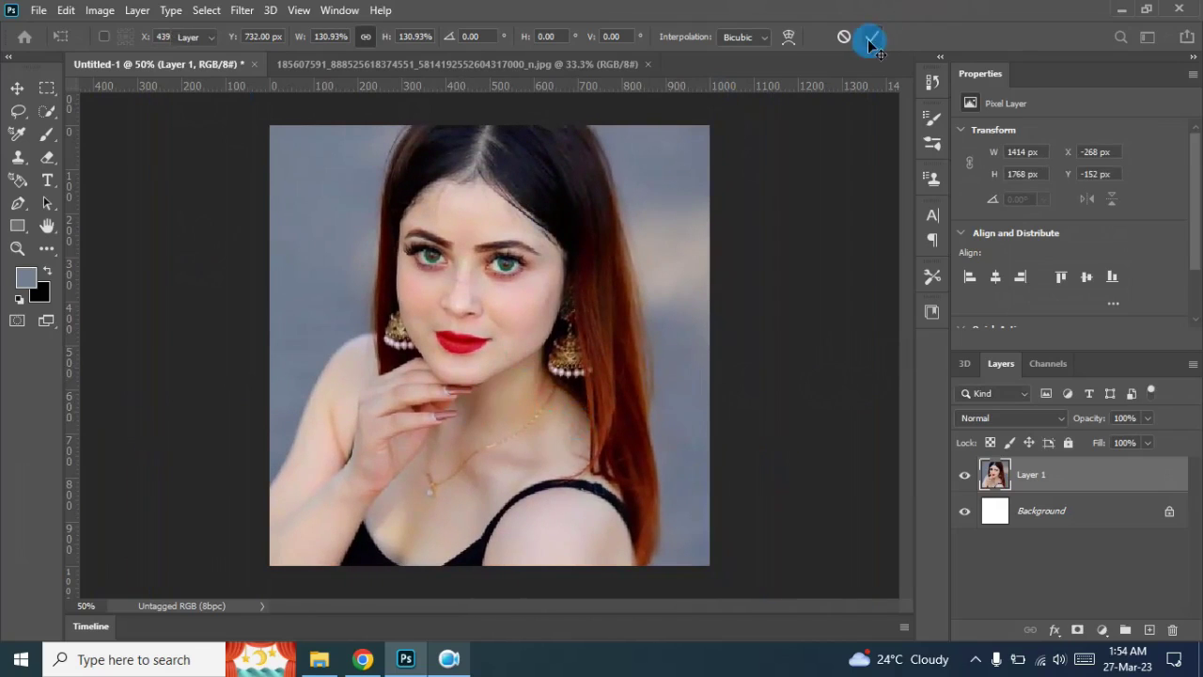
# Create a rectangle shape 500 px wide and 1000 px high over the portrait
pyautogui.rightClick(15, 231)
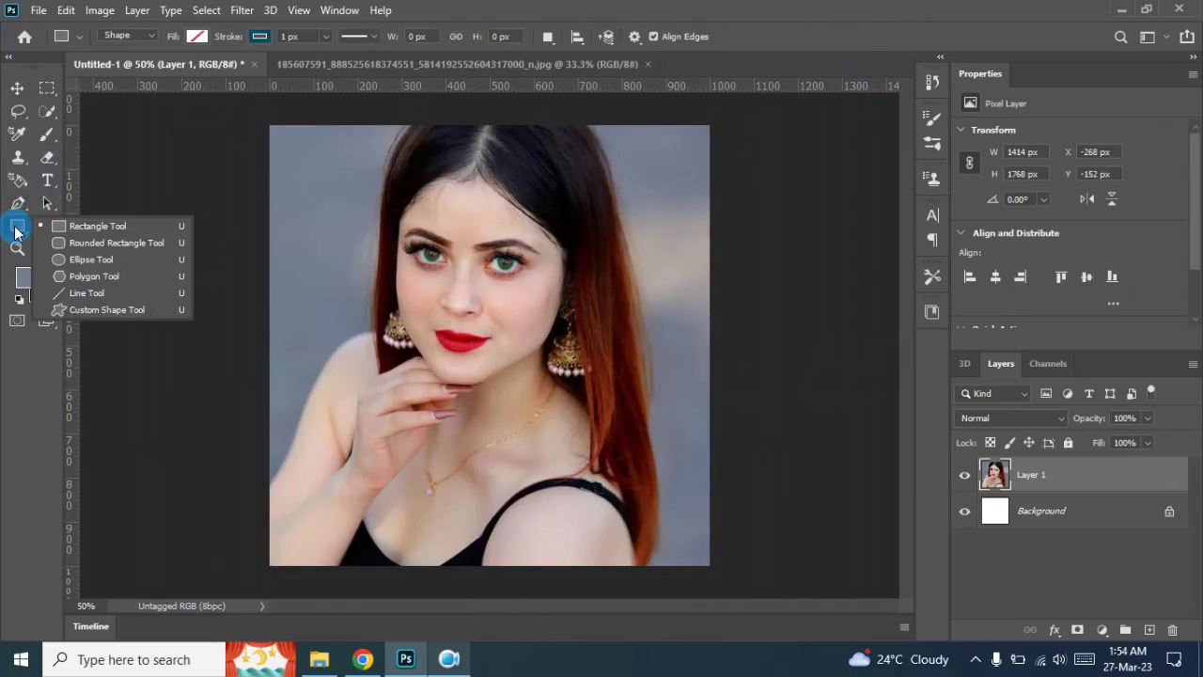
pyautogui.click(103, 230)
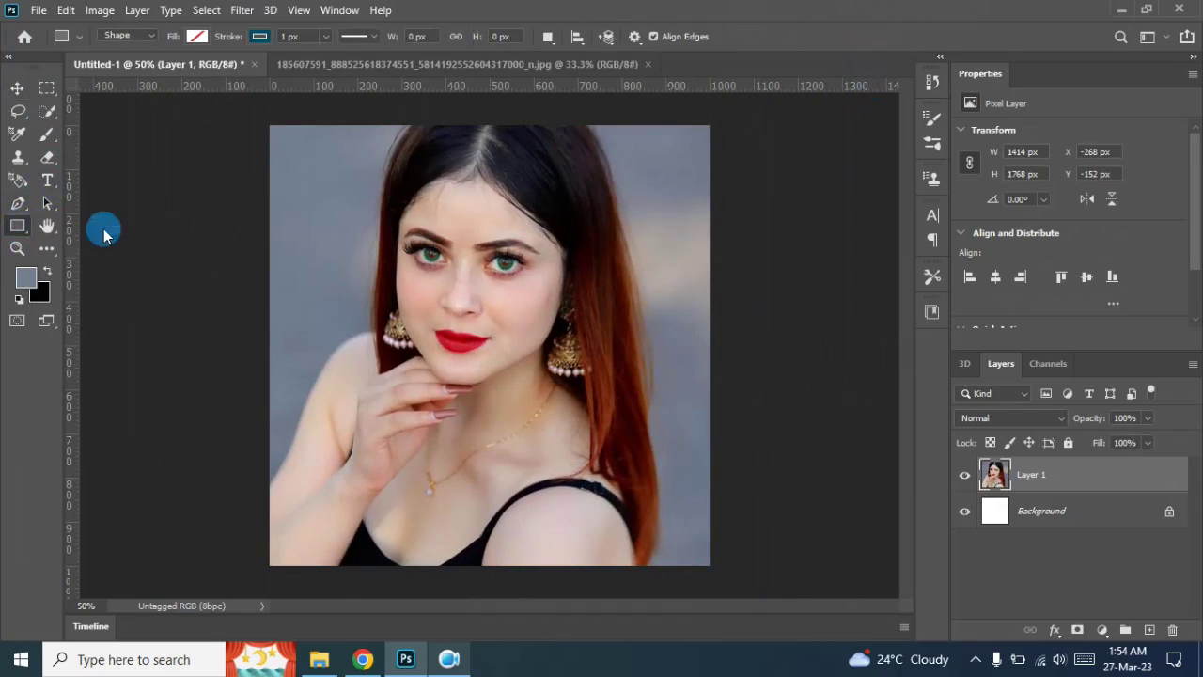
pyautogui.click(303, 207)
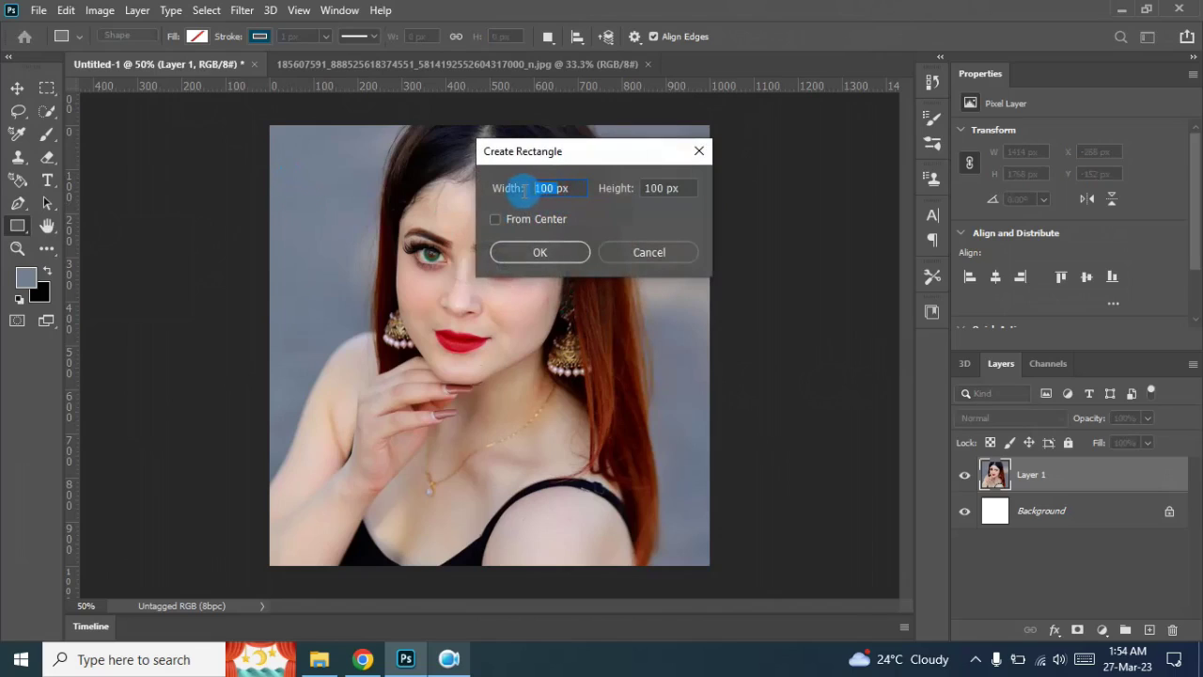
pyautogui.write('5px')
pyautogui.click(669, 187)
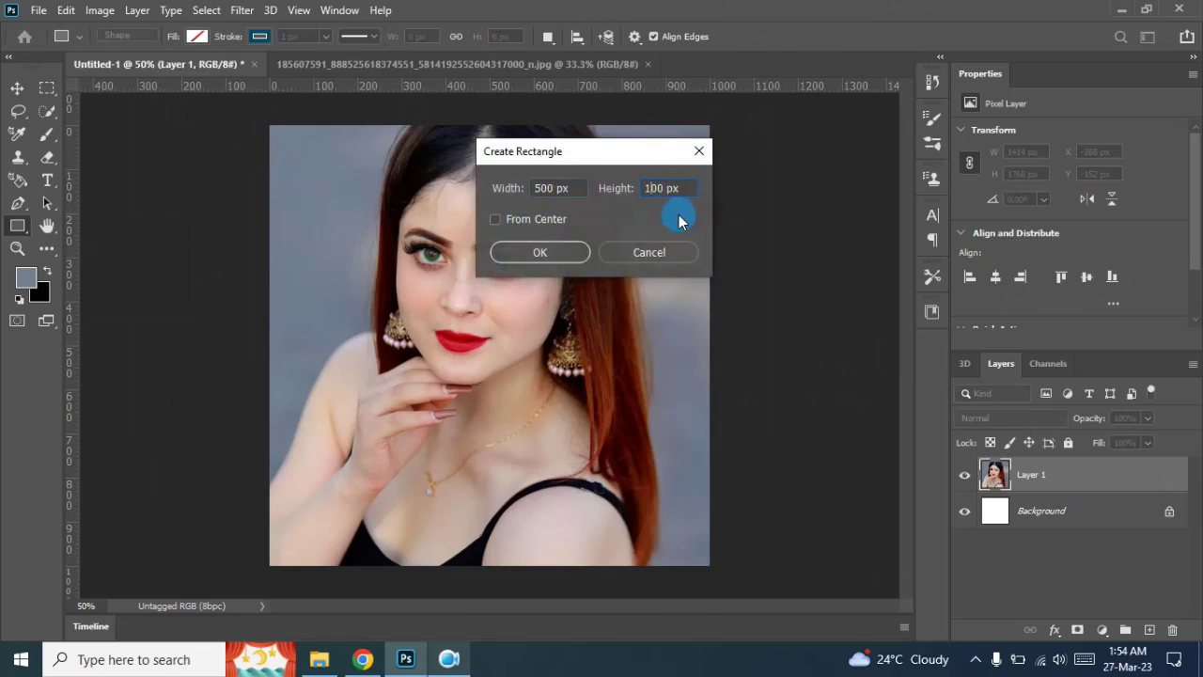
pyautogui.write('0')
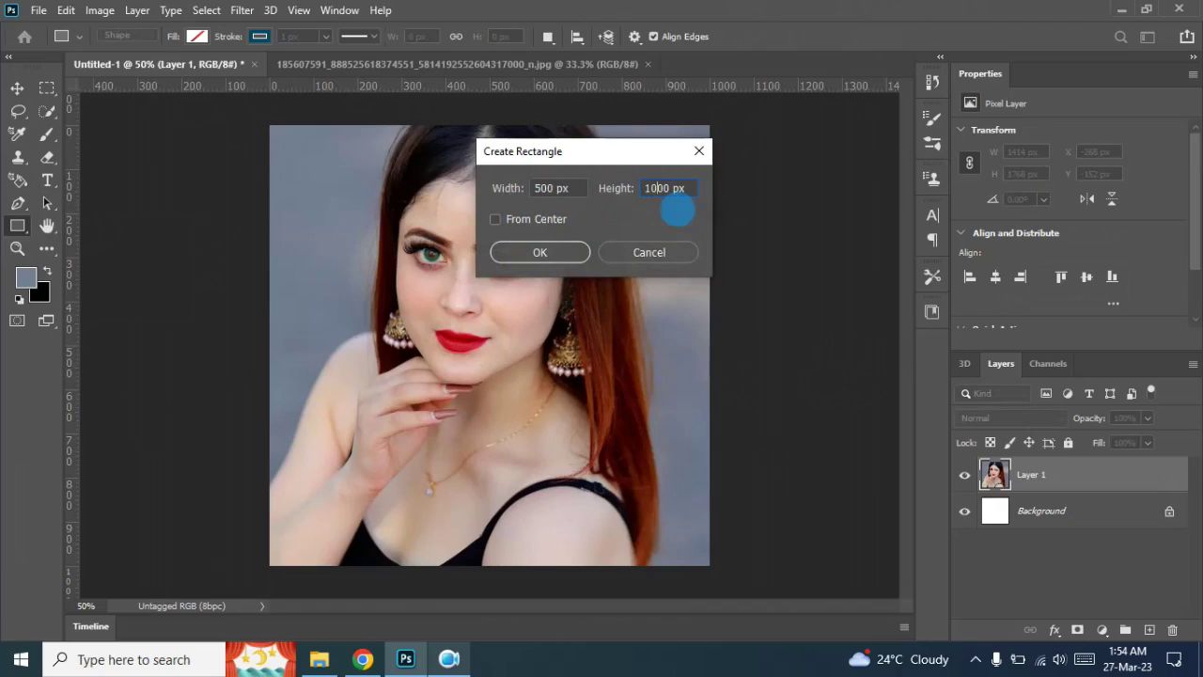
pyautogui.click(548, 258)
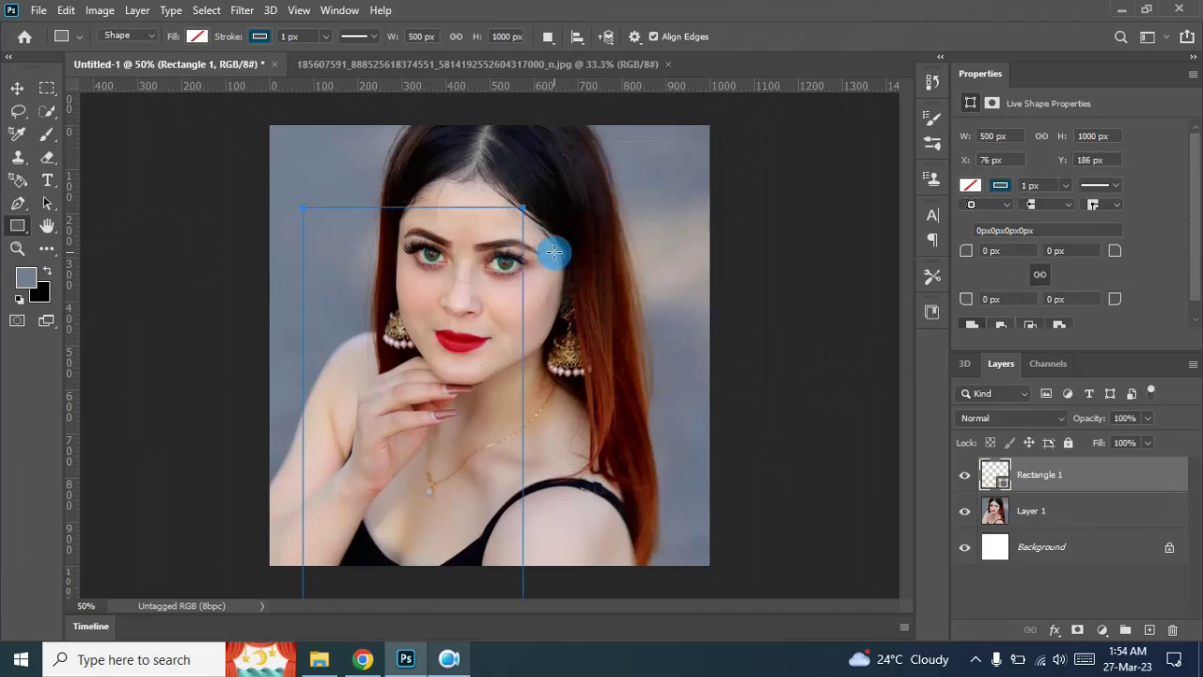
# Remove the rectangle's stroke and give it a solid white fill
pyautogui.click(260, 38)
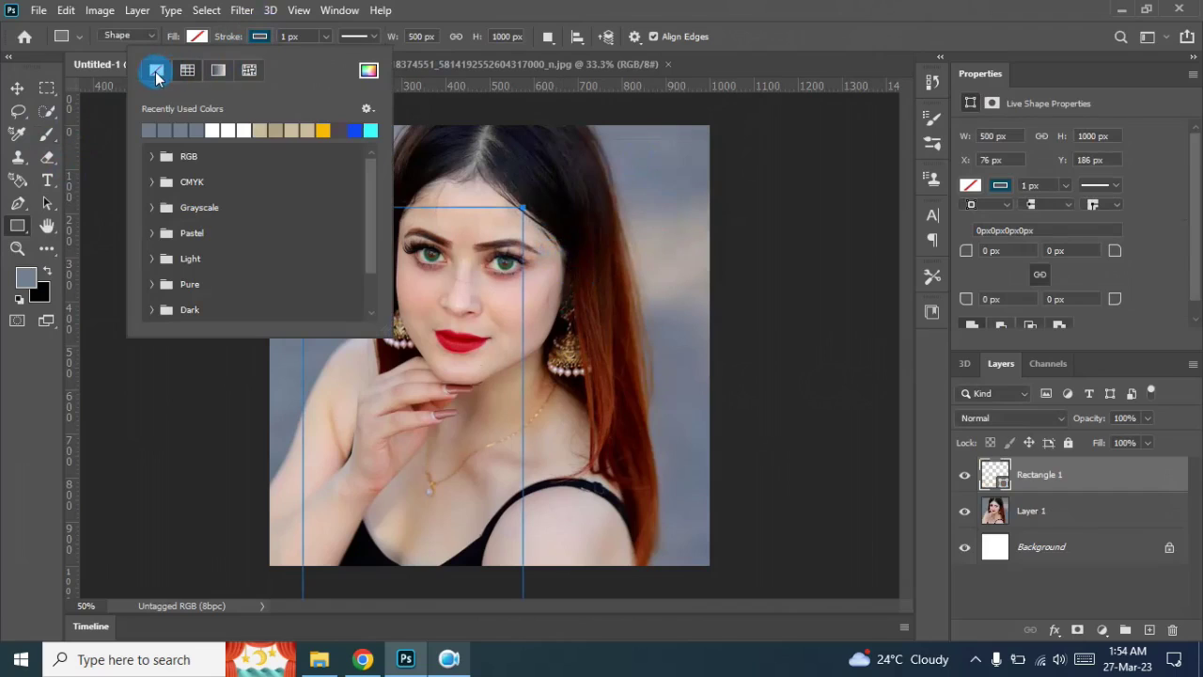
pyautogui.click(162, 75)
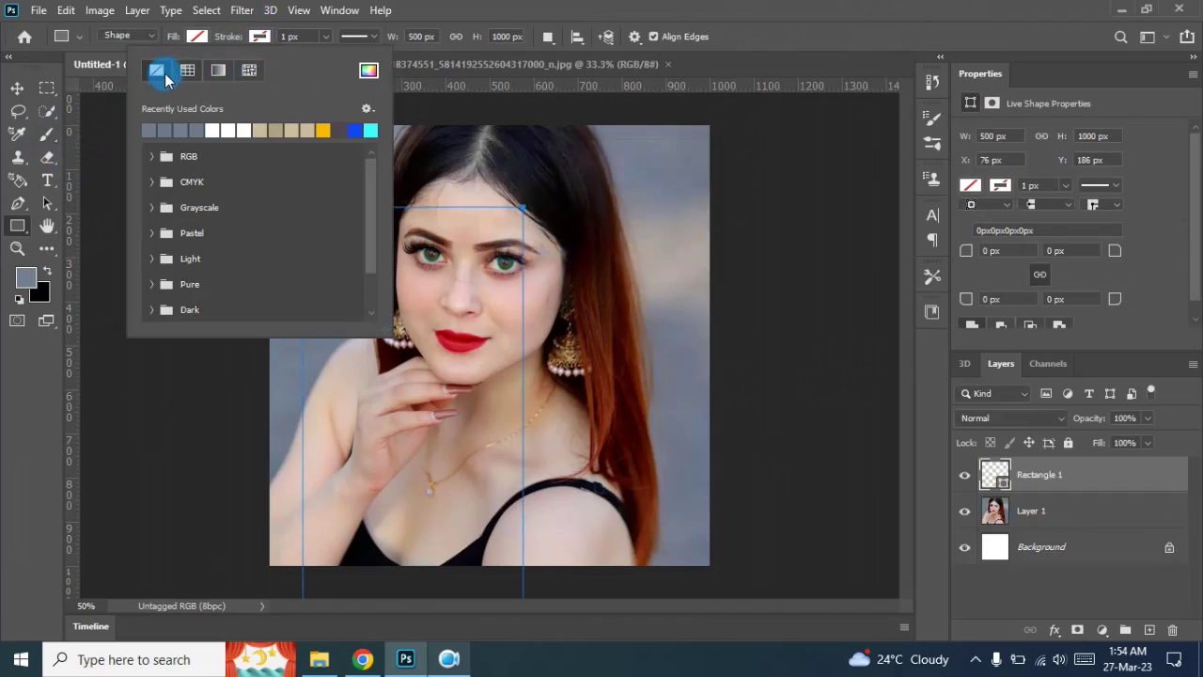
pyautogui.click(196, 37)
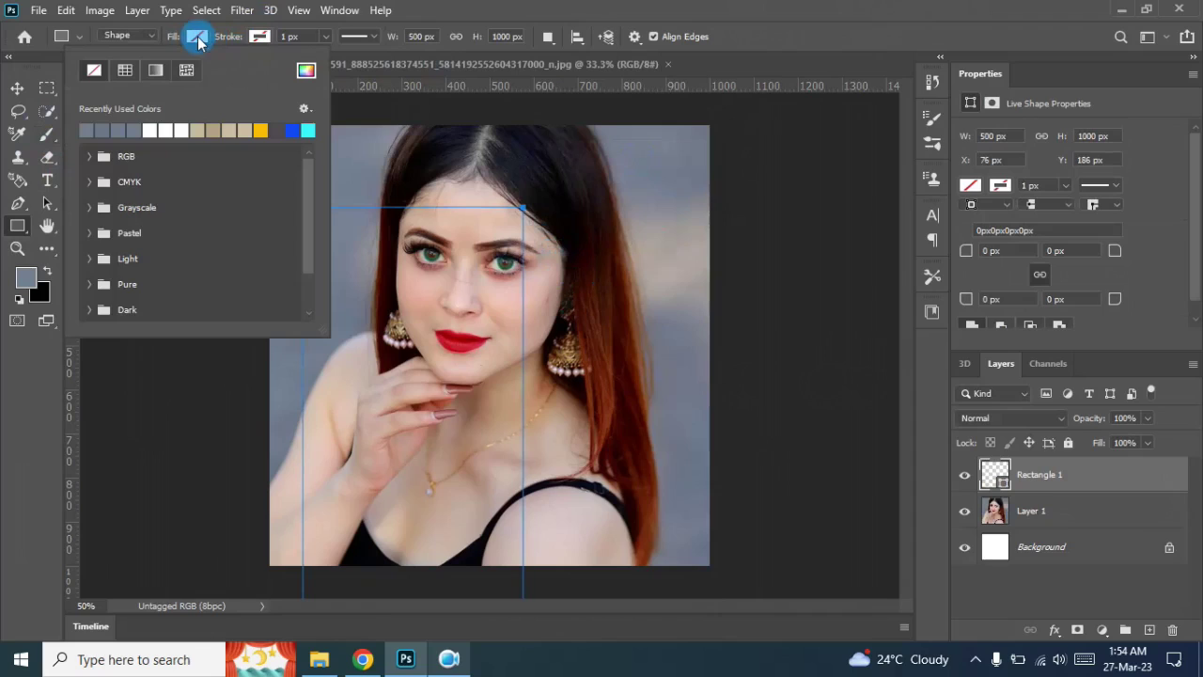
pyautogui.click(153, 130)
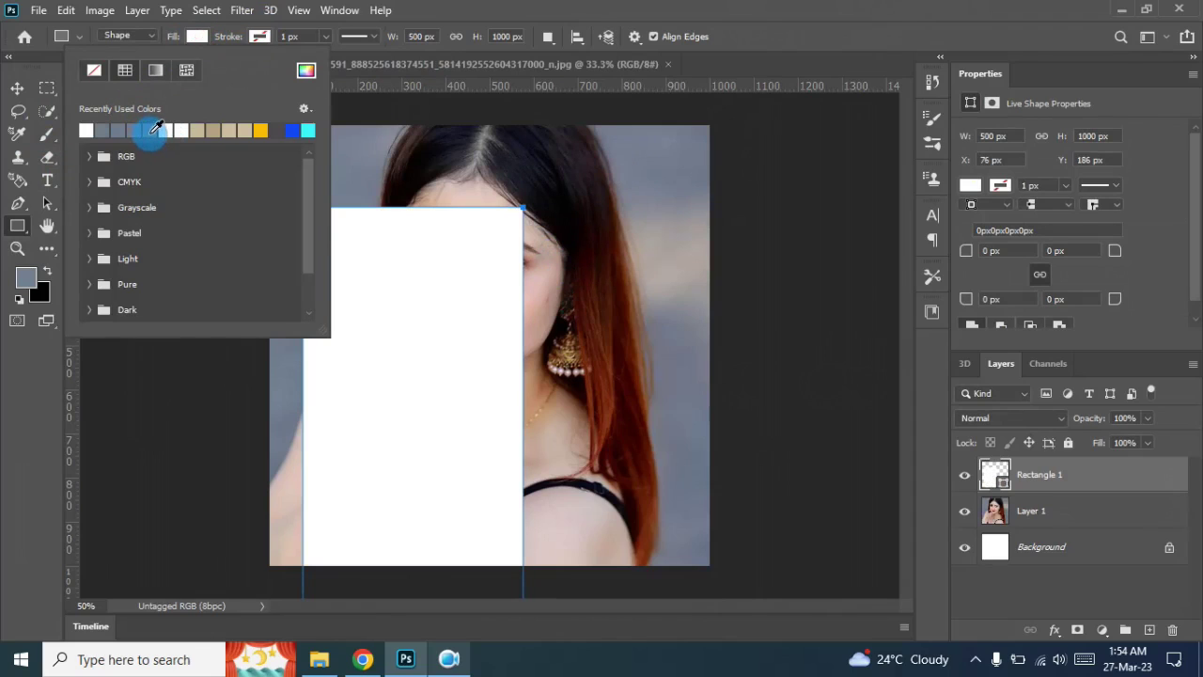
pyautogui.click(404, 9)
# Align the white rectangle to the canvas's vertical center and right edge so it covers the right half of the portrait
pyautogui.click(17, 89)
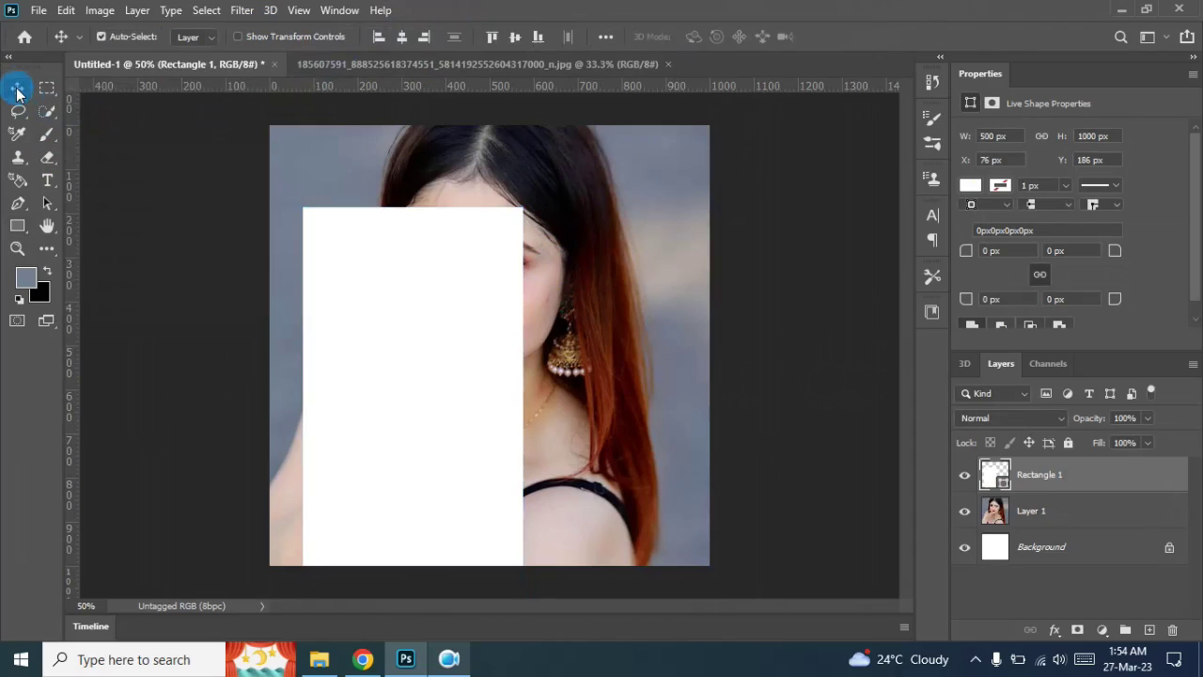
pyautogui.click(516, 38)
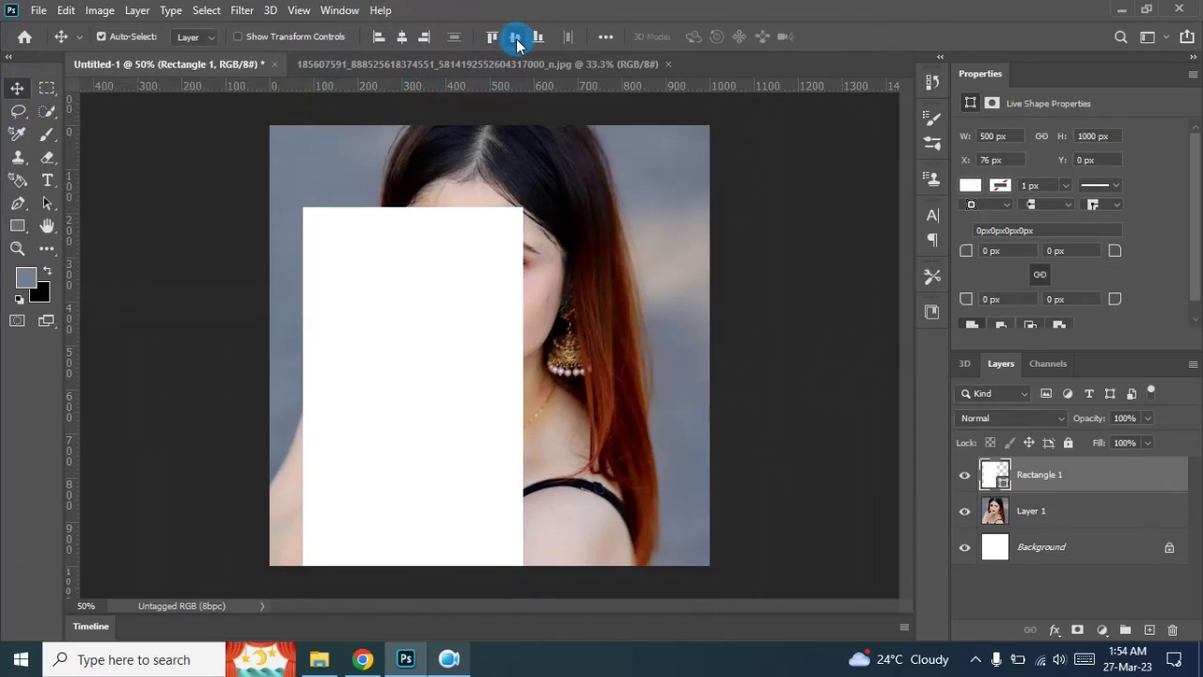
pyautogui.click(425, 37)
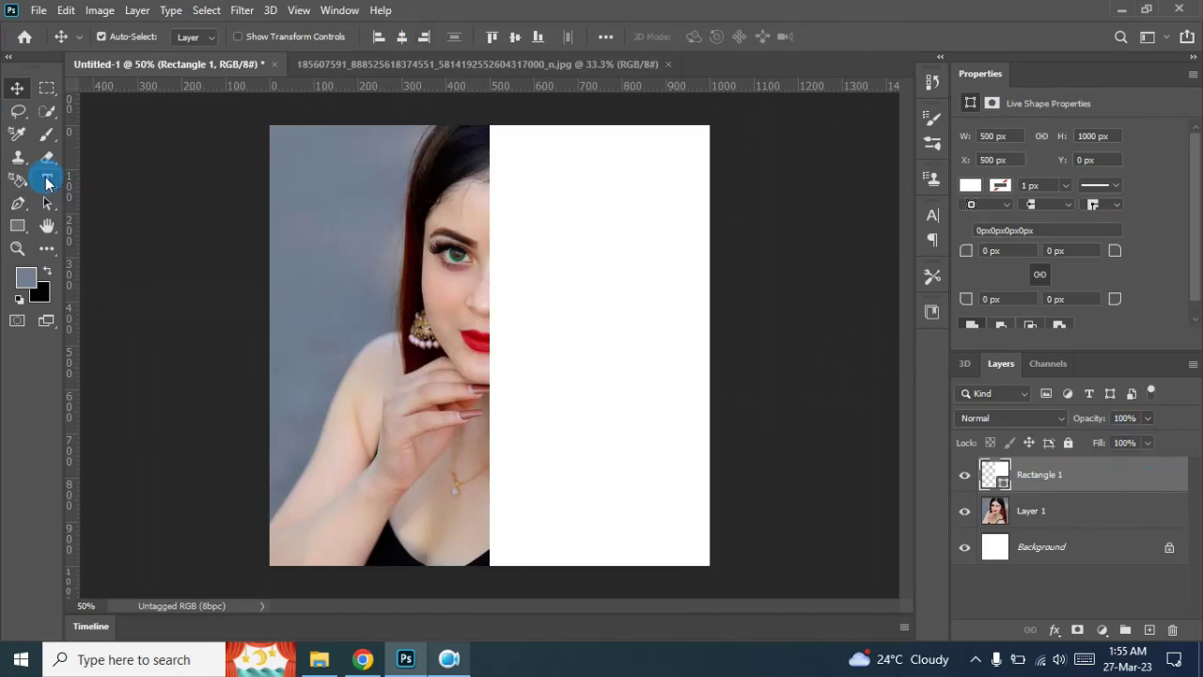
# Set the Type tool to Impact Regular, 11 pt, with black as the text color
pyautogui.click(48, 179)
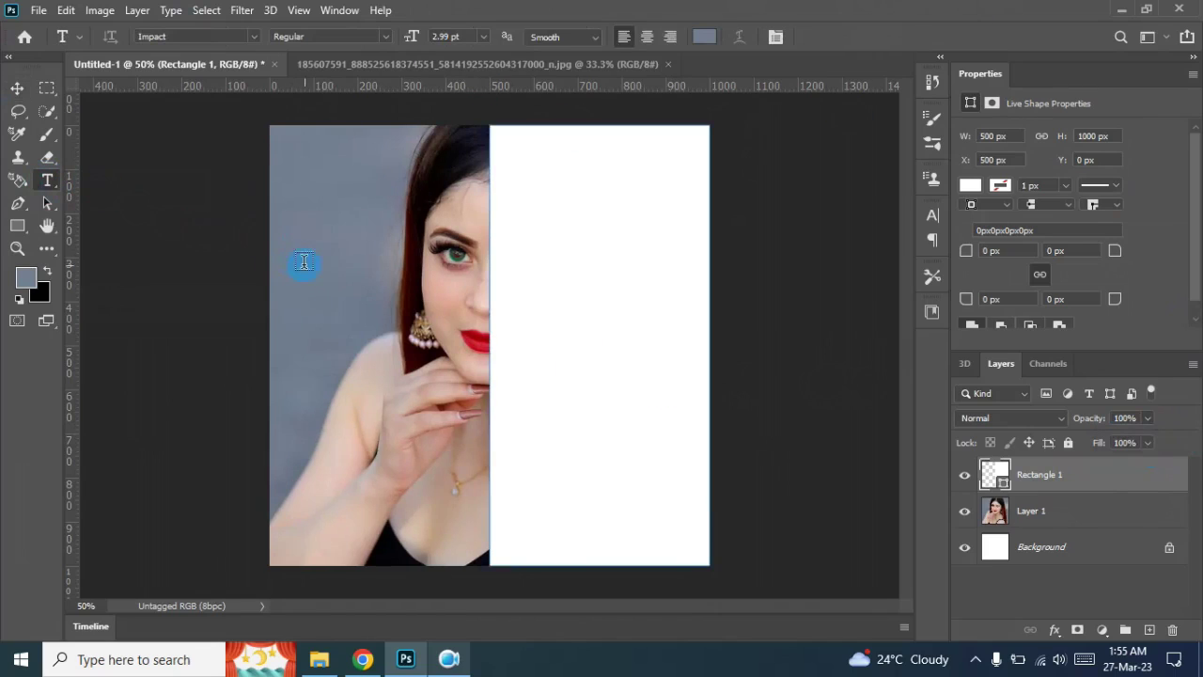
pyautogui.click(252, 36)
pyautogui.click(188, 36)
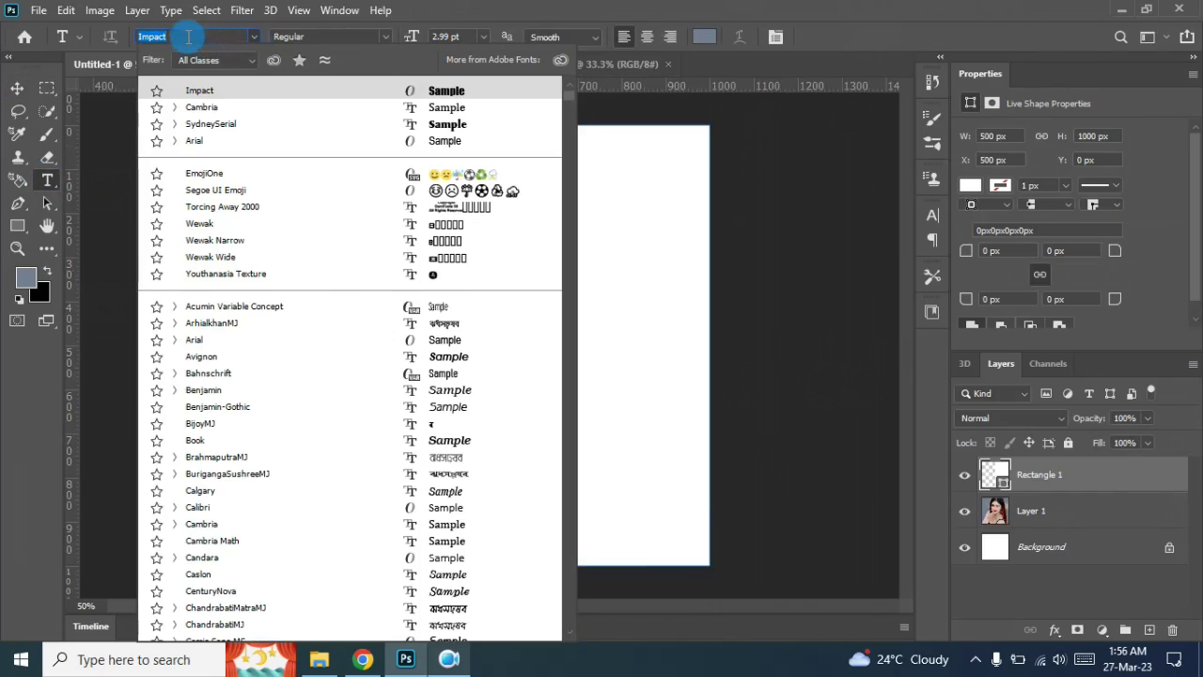
pyautogui.write('impac')
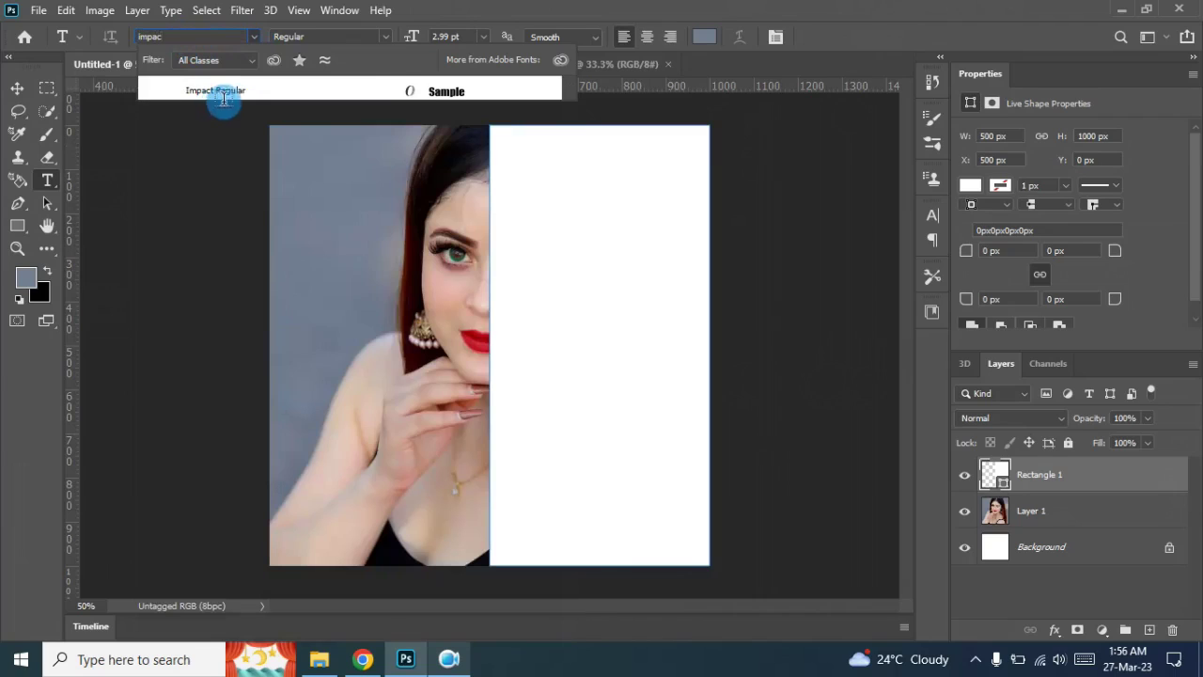
pyautogui.click(224, 91)
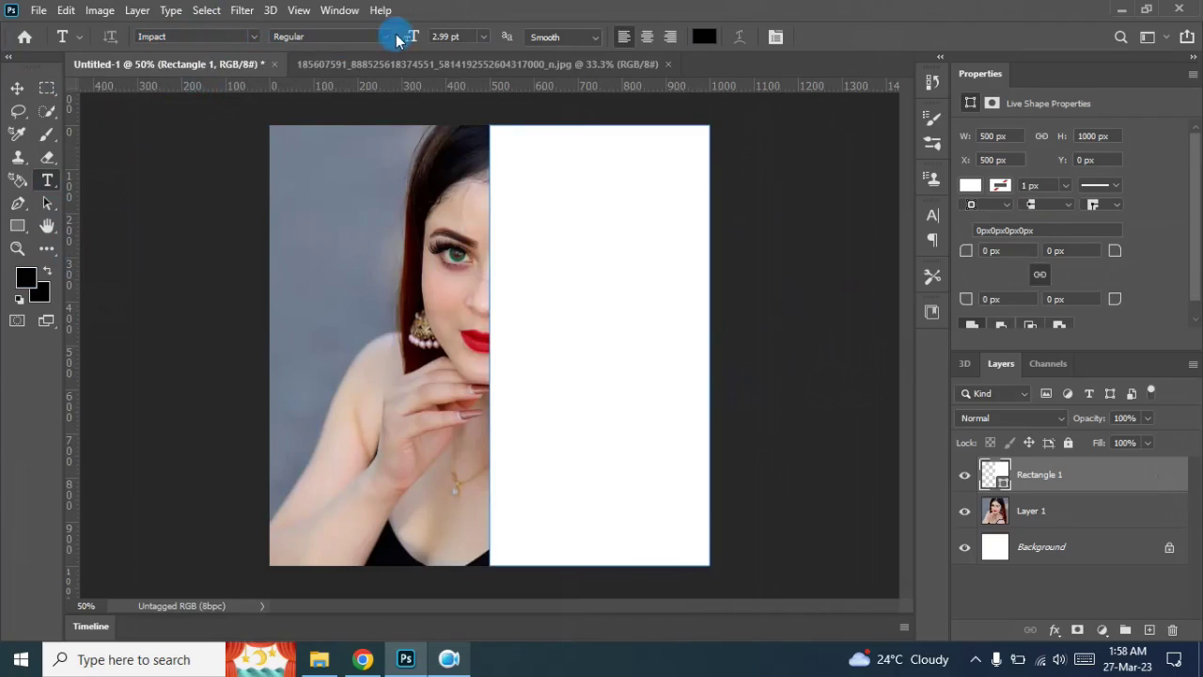
pyautogui.click(445, 36)
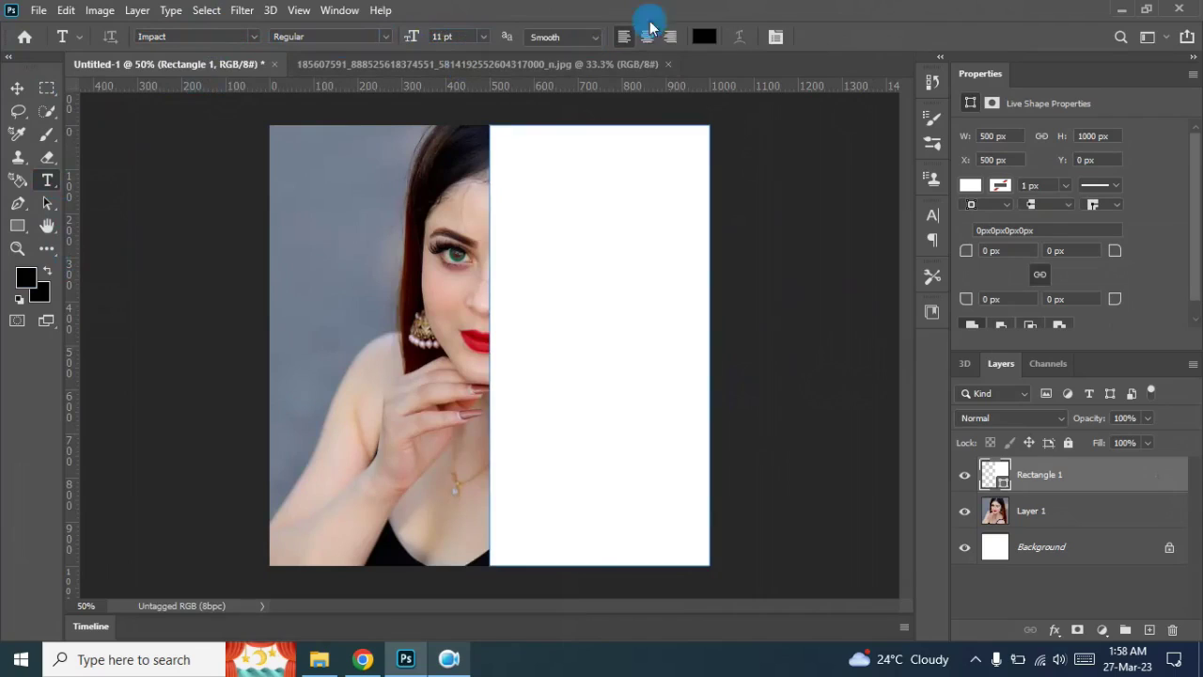
pyautogui.click(707, 38)
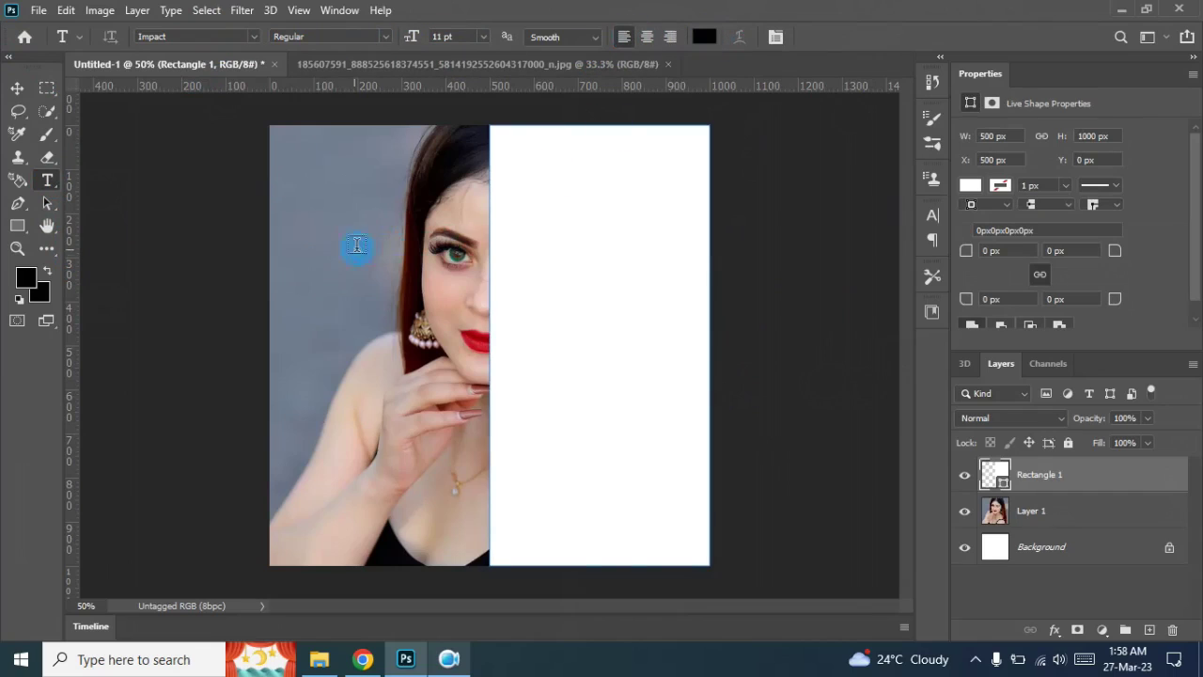
# Add a text layer over the portrait reading "CHIN UP PRINCESS OR THE CROWN SLIPS", broken into five lines after UP, PRINCESS, THE and CROWN
pyautogui.click(311, 229)
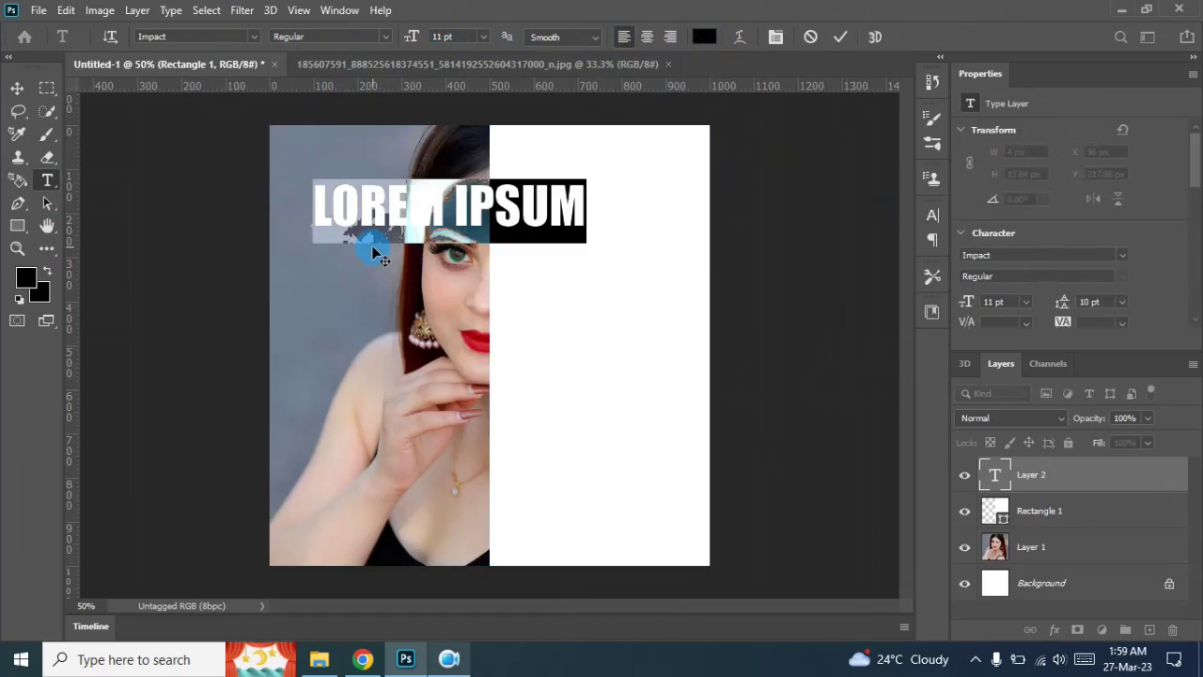
pyautogui.write('CHIN')
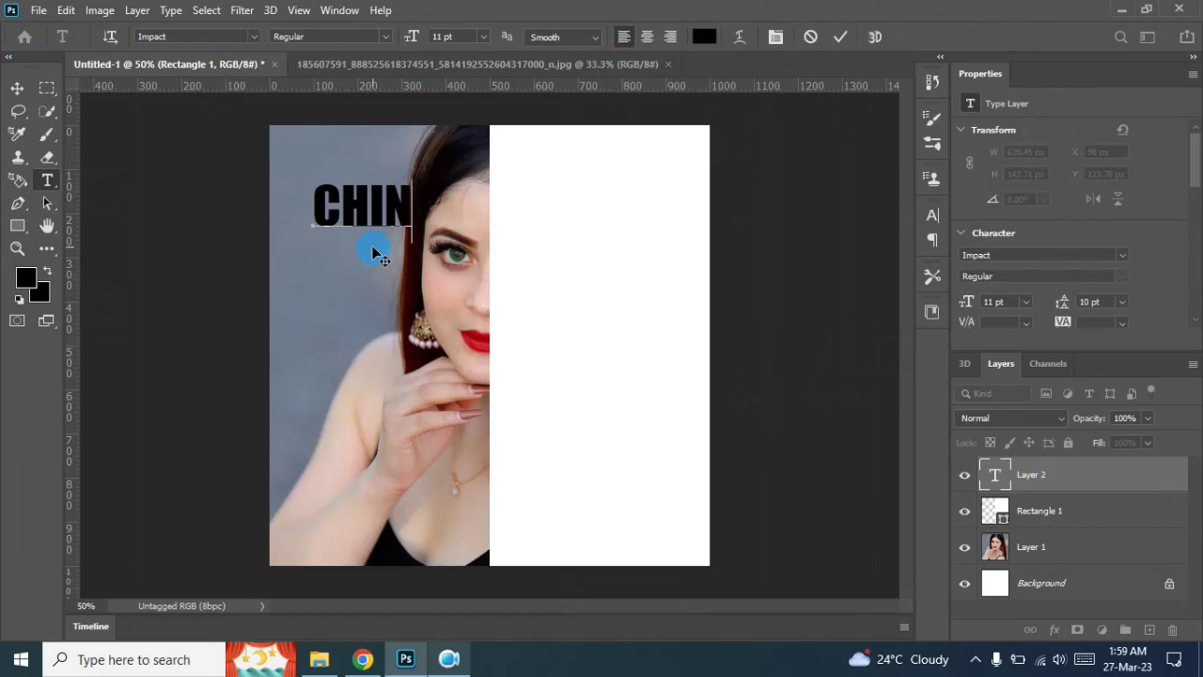
pyautogui.write(' UP ')
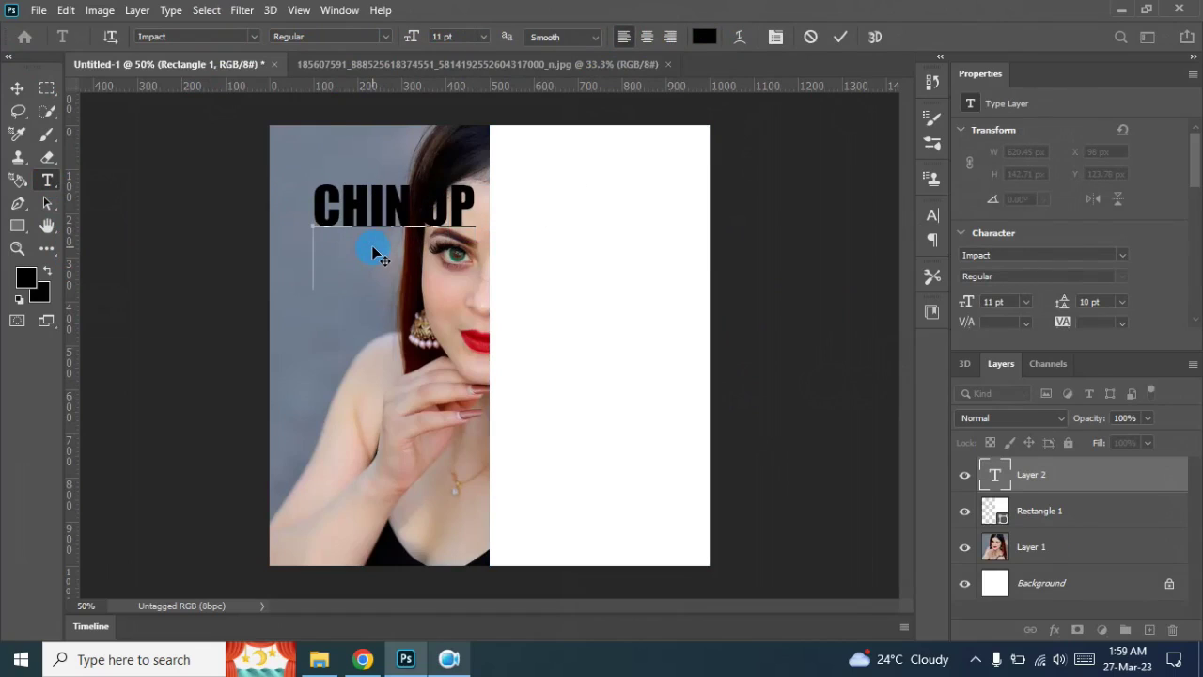
pyautogui.write('PRIN')
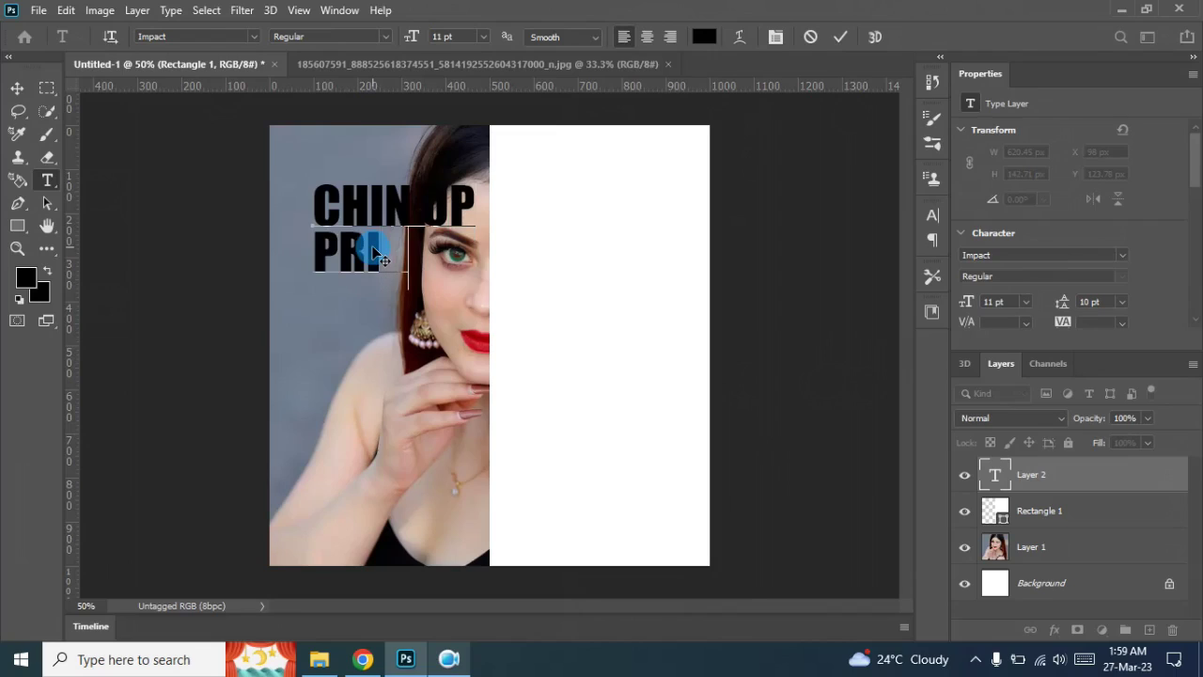
pyautogui.write('CESS ')
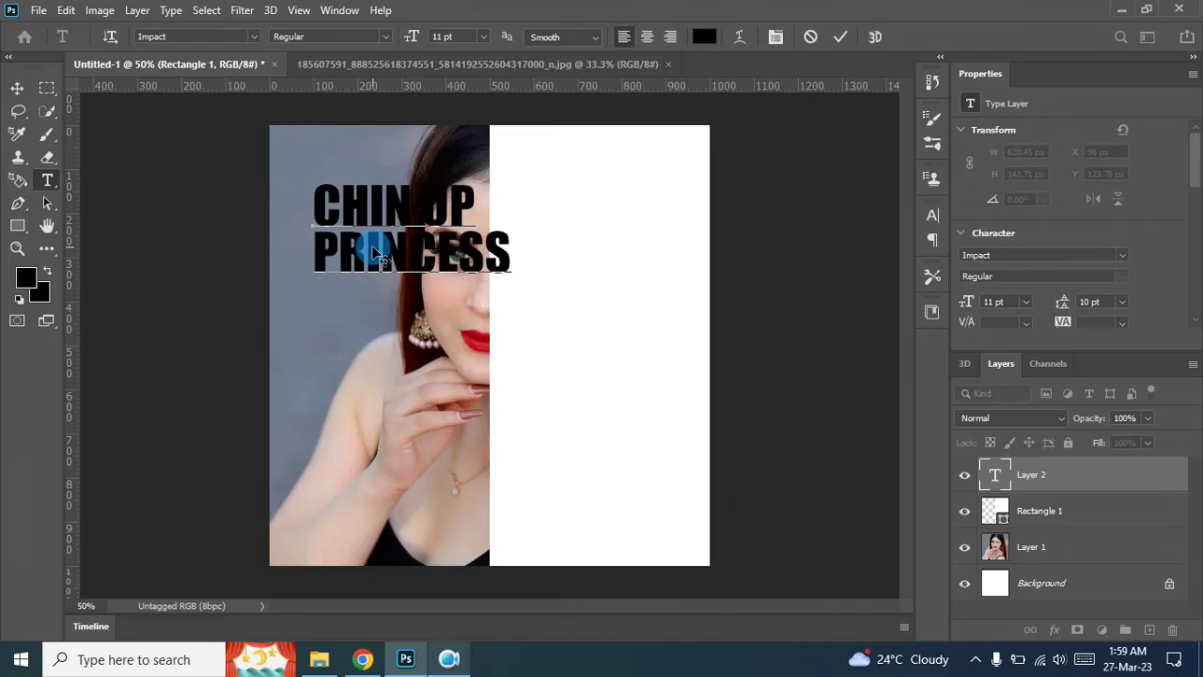
pyautogui.write('OT')
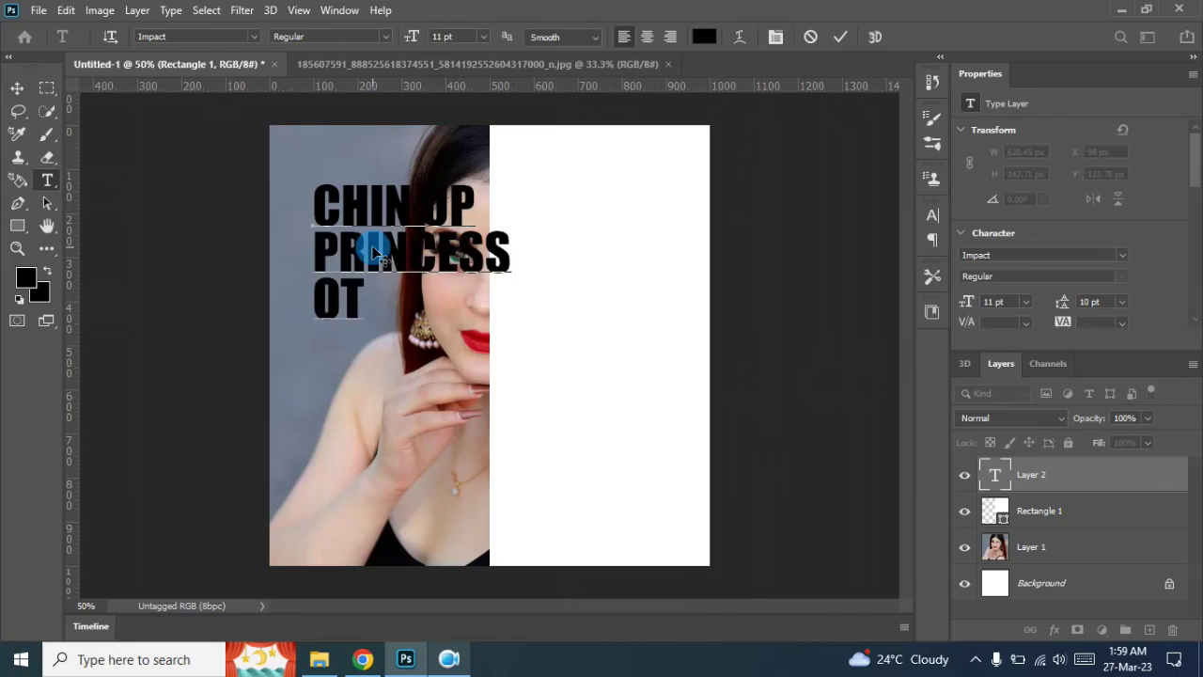
pyautogui.press('BackSpace')
pyautogui.write('R THE ')
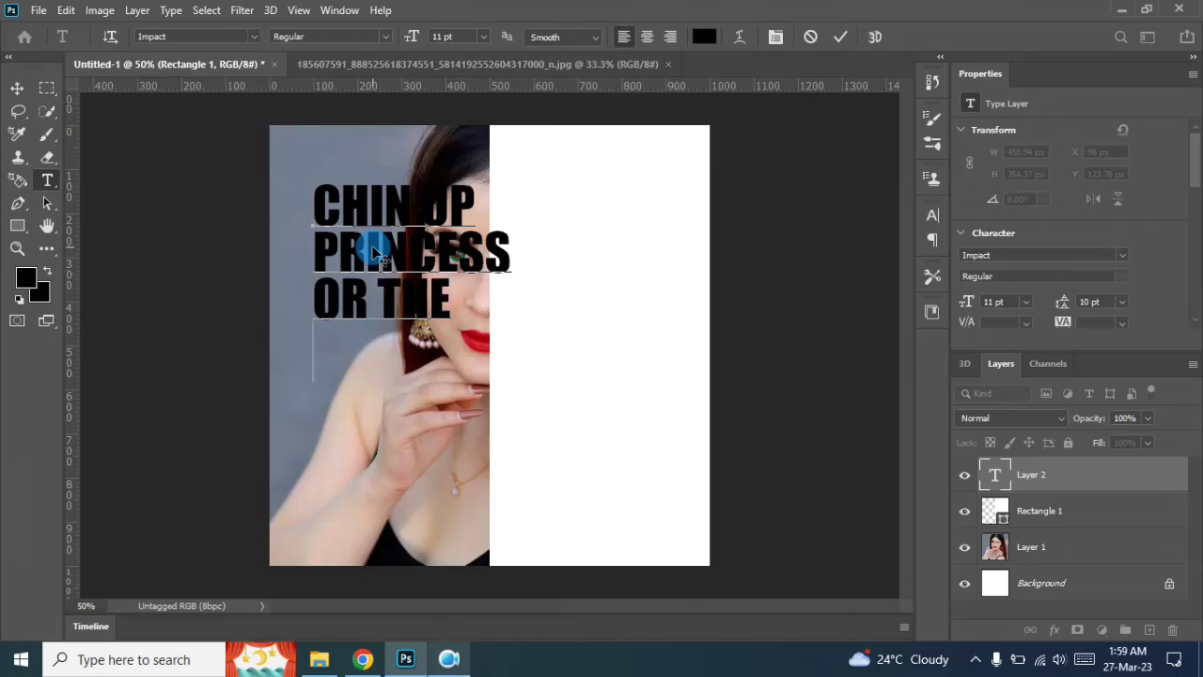
pyautogui.write('CROWN')
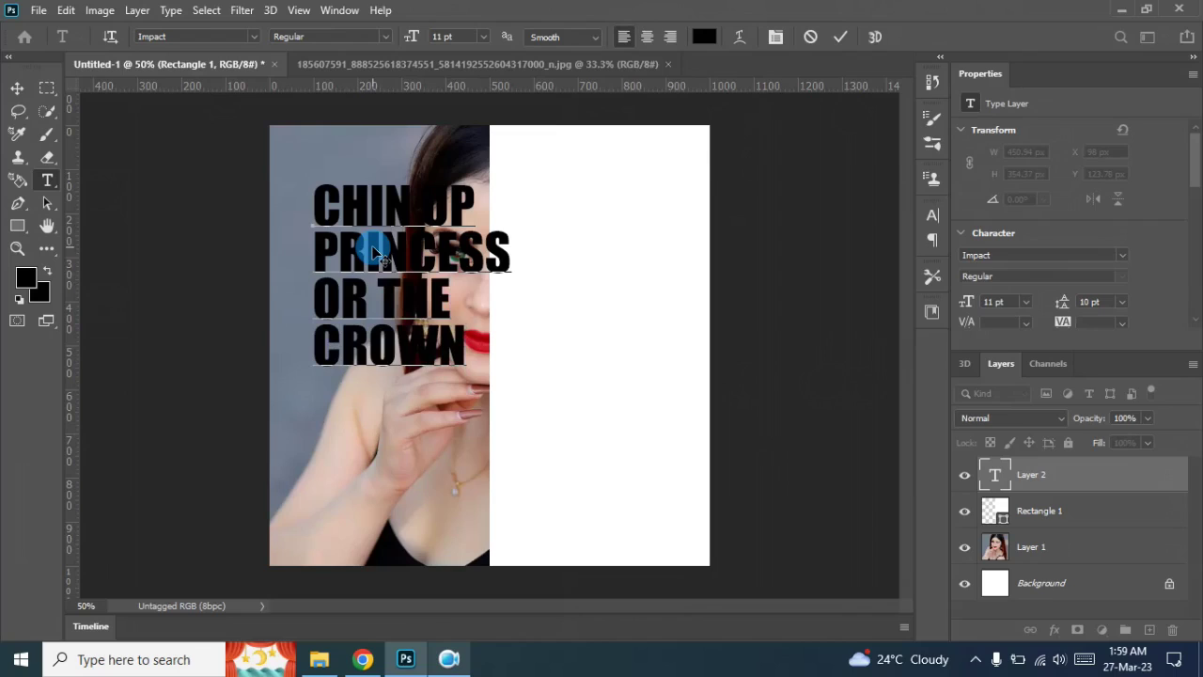
pyautogui.press('Return')
pyautogui.write('SLIPS')
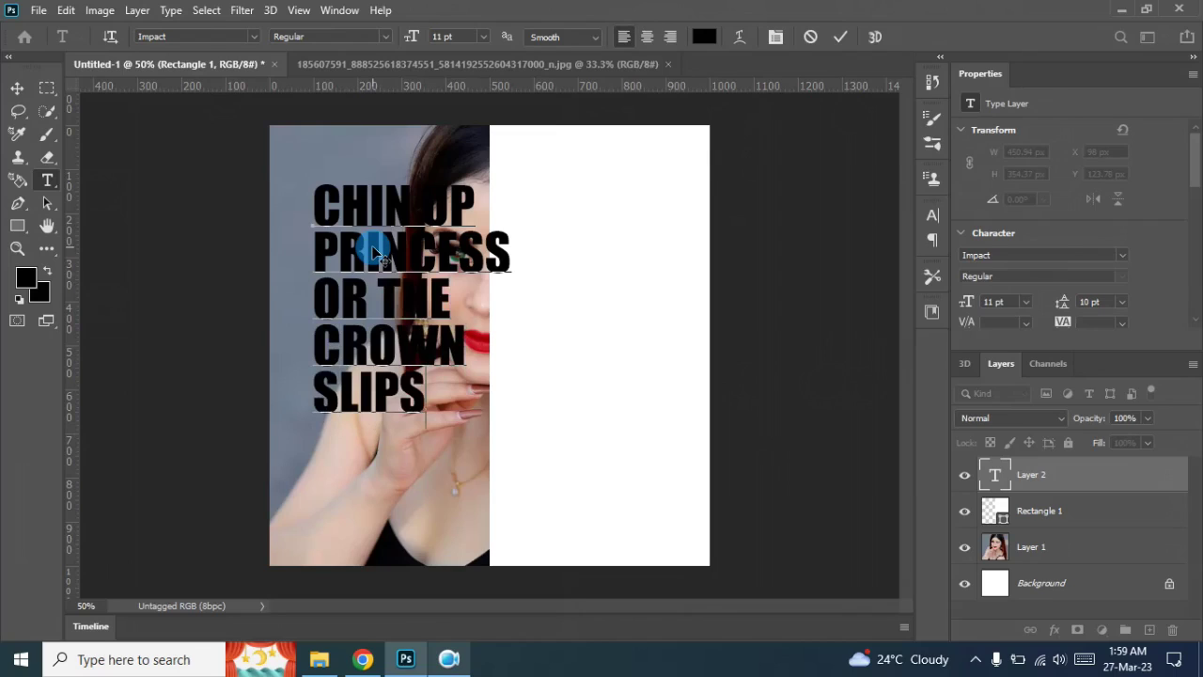
pyautogui.click(839, 37)
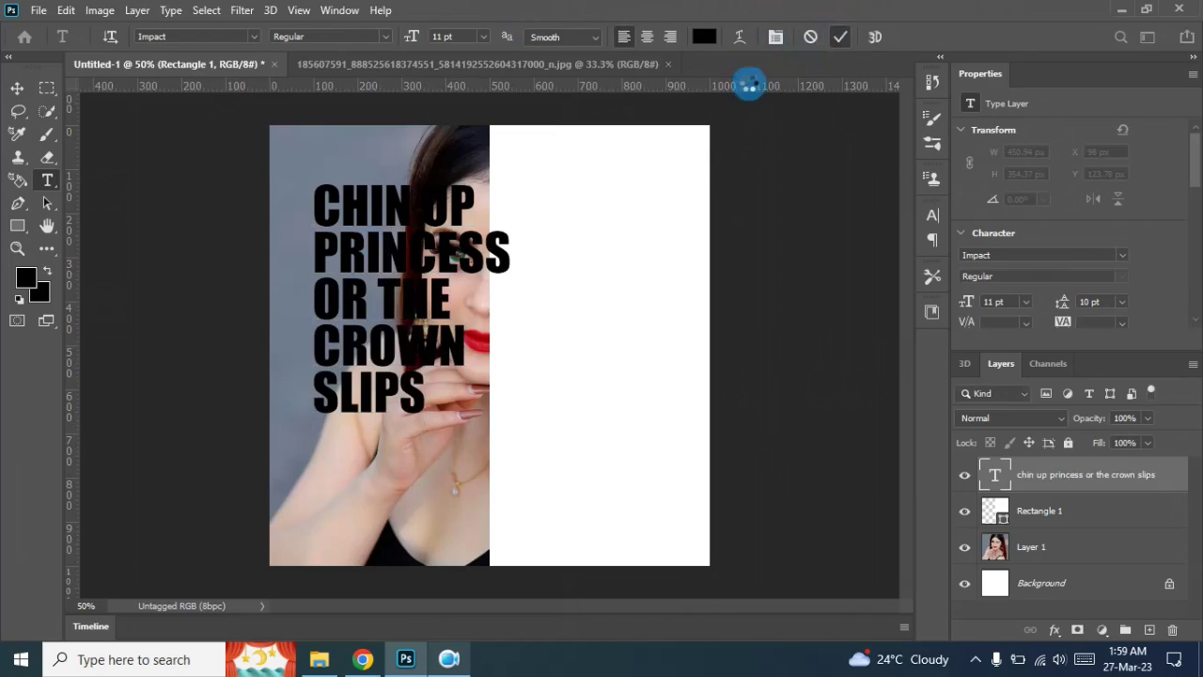
# Move the quote text onto the white panel, flush with its inner edge, and center it vertically on the canvas
pyautogui.press('v')
pyautogui.moveTo(344, 255); pyautogui.dragTo(527, 285)
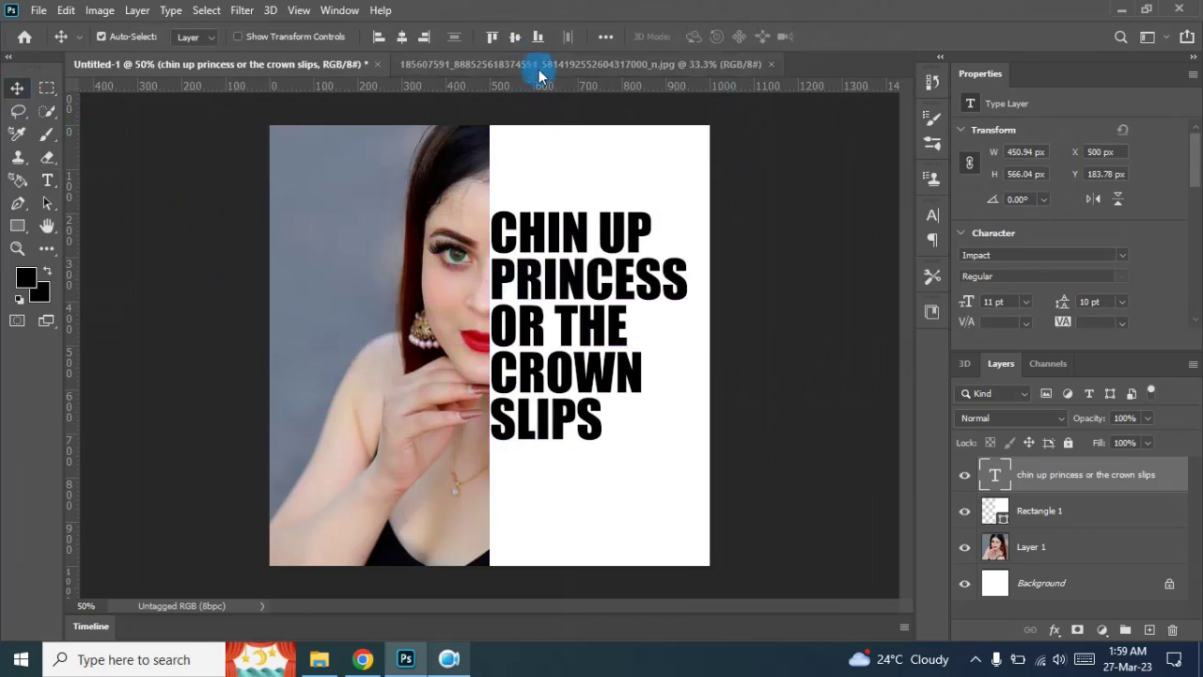
pyautogui.click(515, 38)
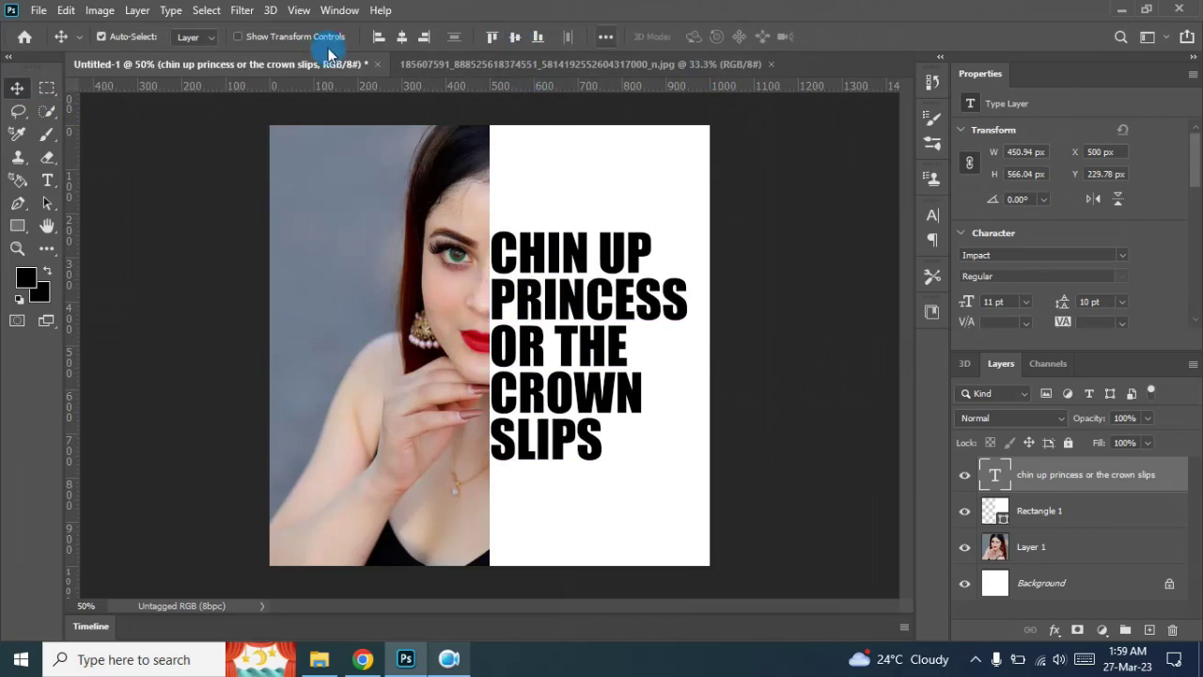
# Try tighter and wider leading on the quote text and set it back to 10 pt
pyautogui.click(43, 184)
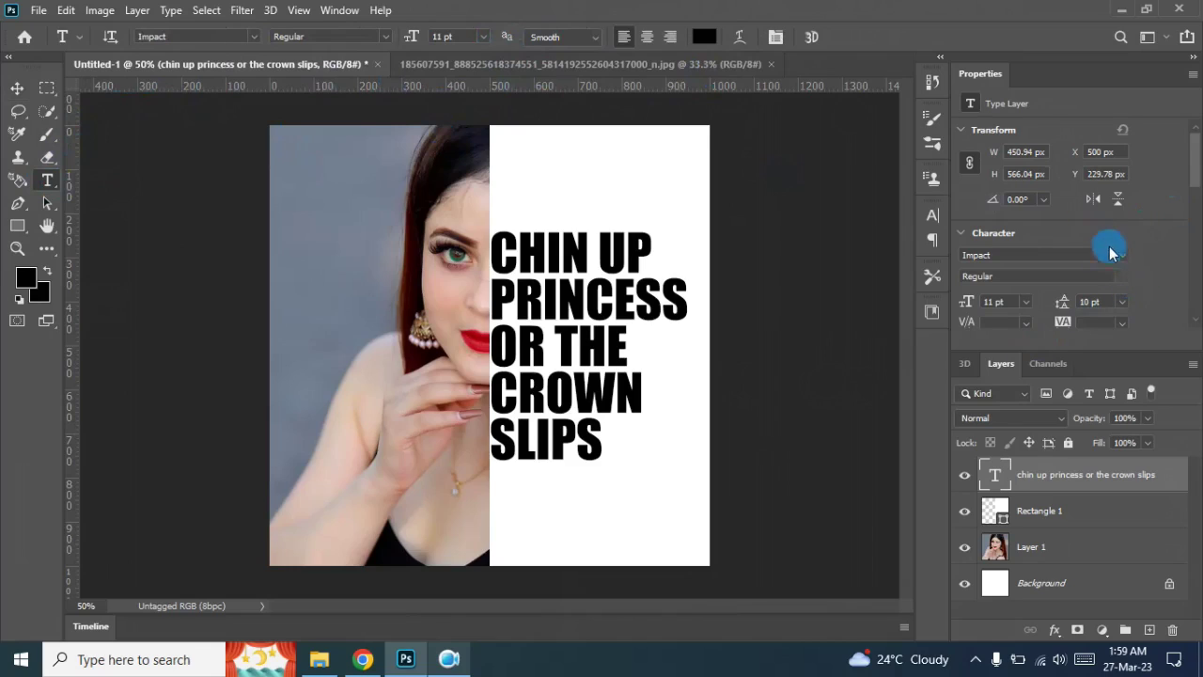
pyautogui.scroll(-1, 1128, 278)
pyautogui.click(1088, 287)
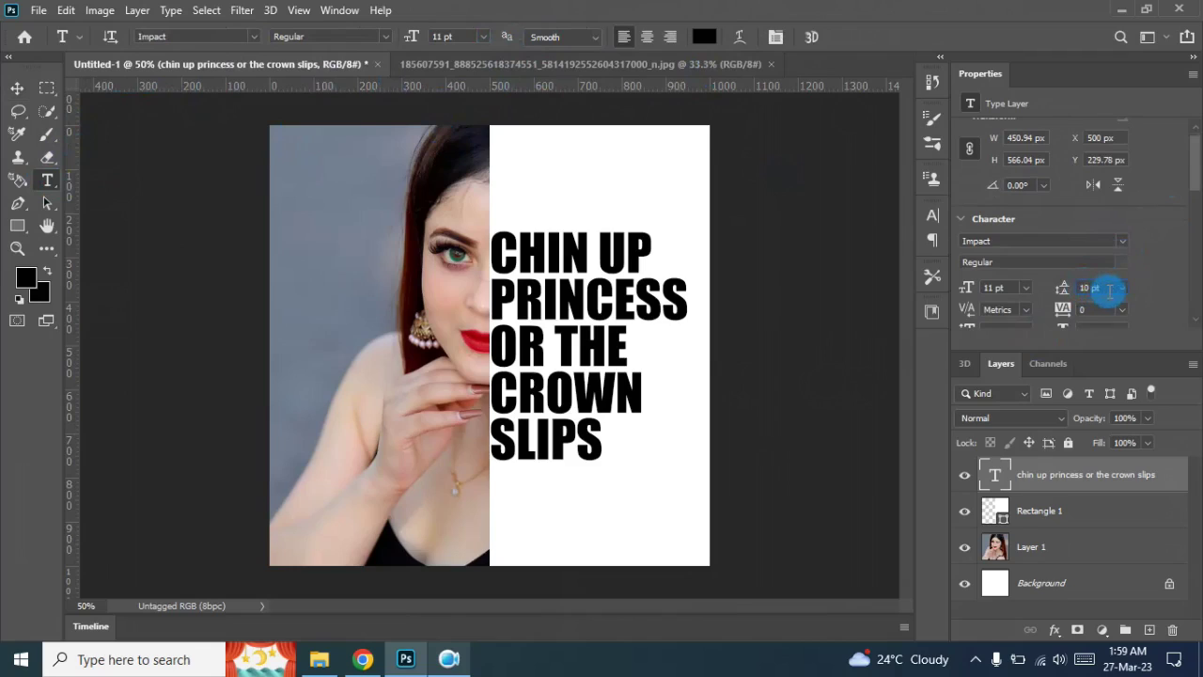
pyautogui.click(1064, 287)
pyautogui.moveTo(1071, 293); pyautogui.dragTo(1056, 287)
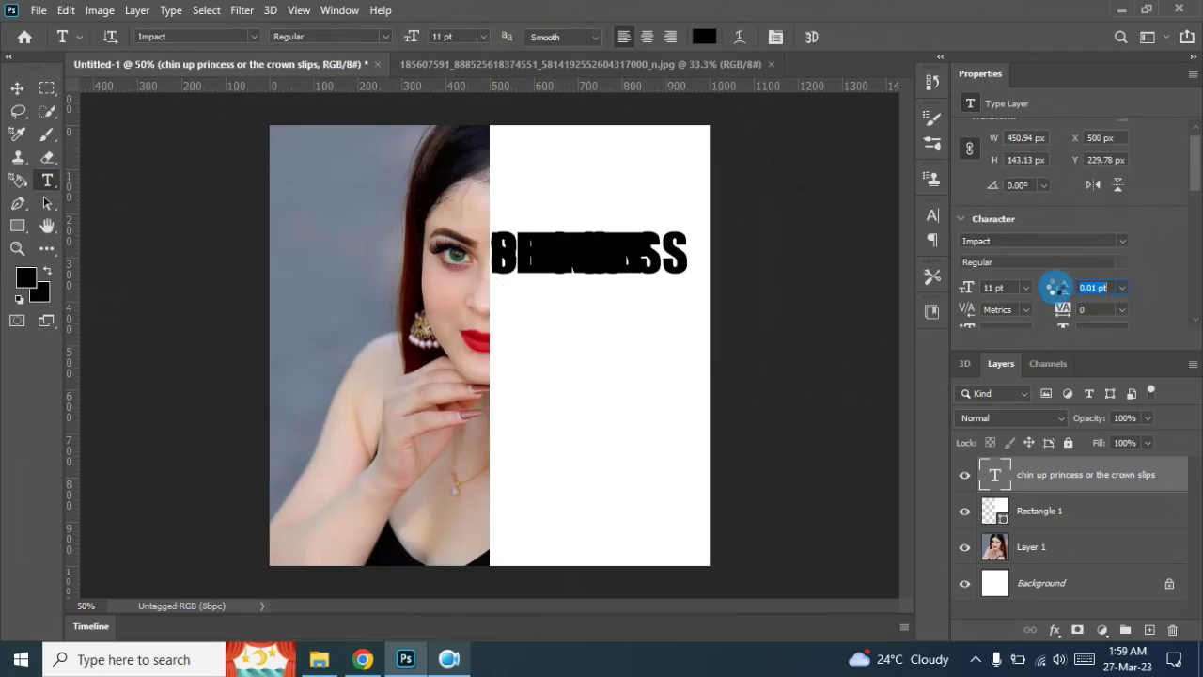
pyautogui.click(1086, 287)
pyautogui.press('Return')
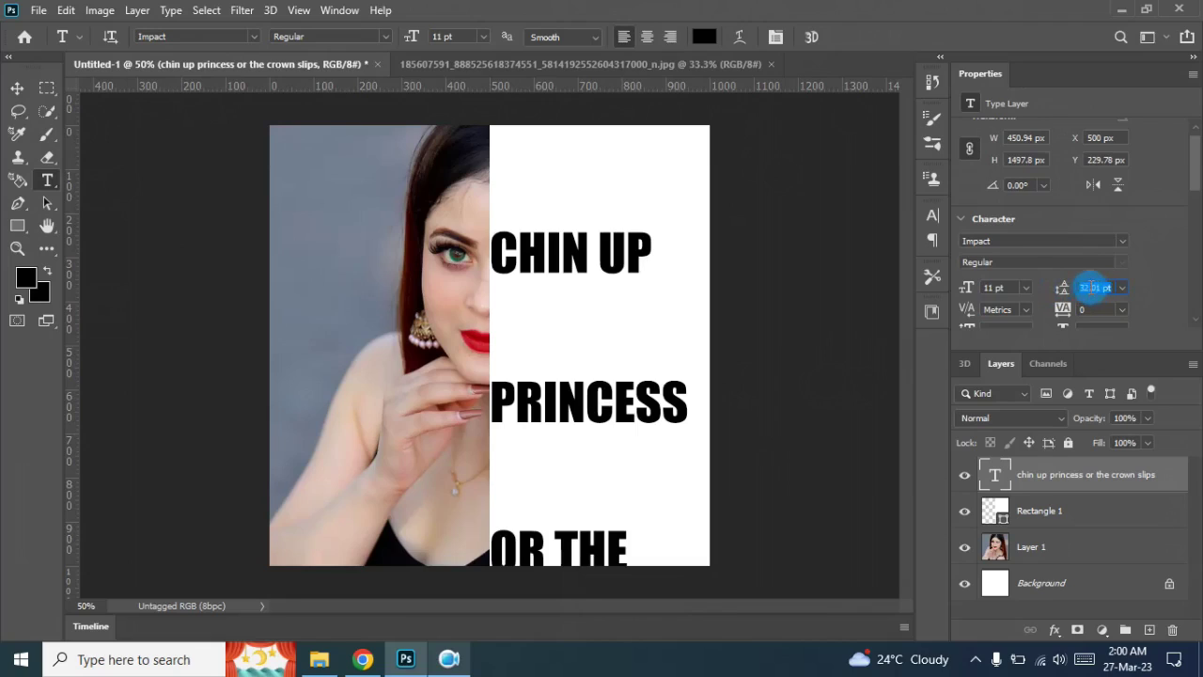
pyautogui.write('10')
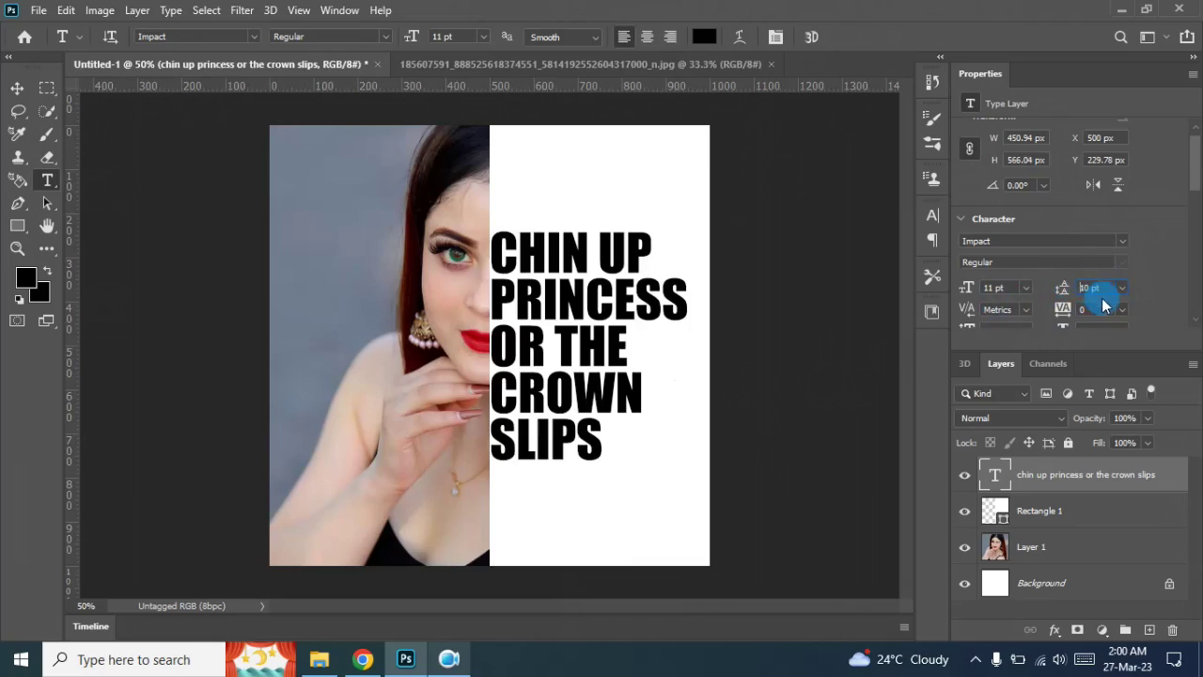
# In the quote text layer's blending options, set Fill Opacity to 0% and Knockout to Shallow
pyautogui.rightClick(1037, 481)
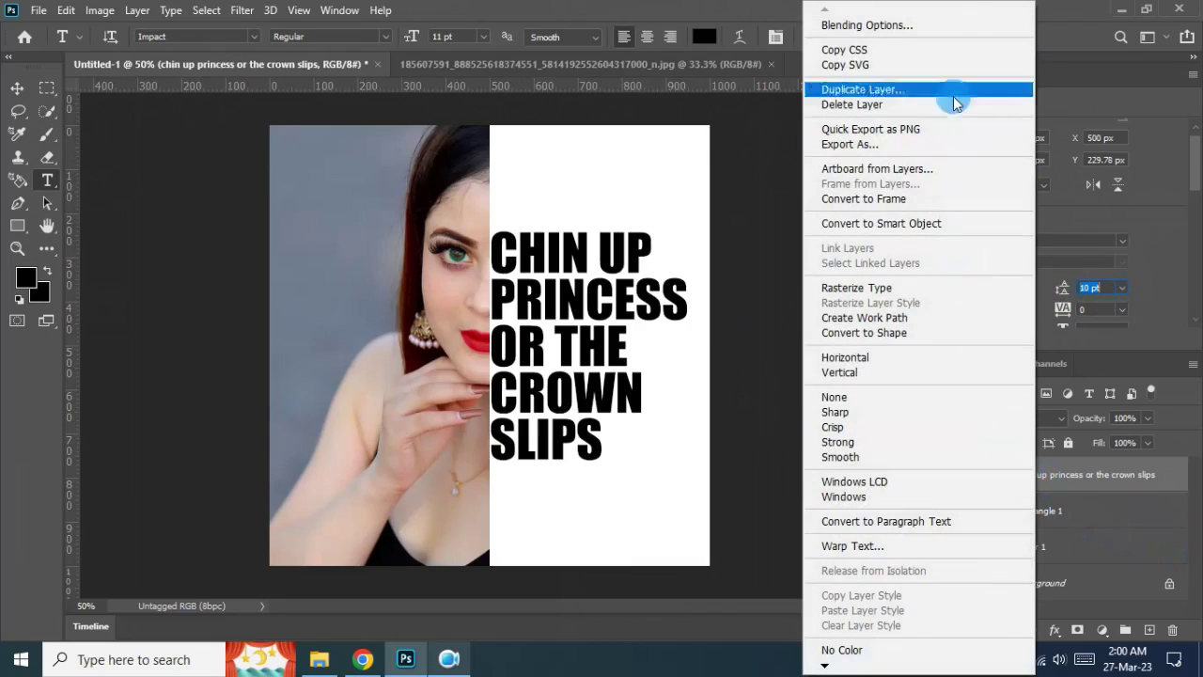
pyautogui.click(924, 27)
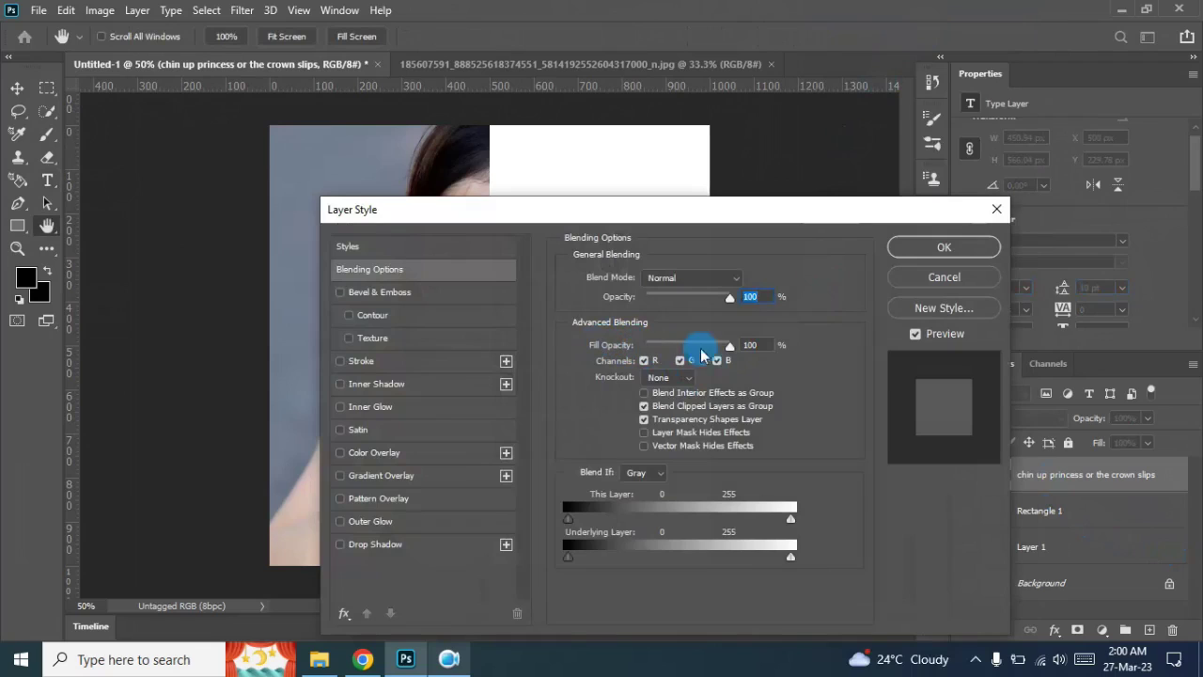
pyautogui.moveTo(730, 352); pyautogui.dragTo(661, 351)
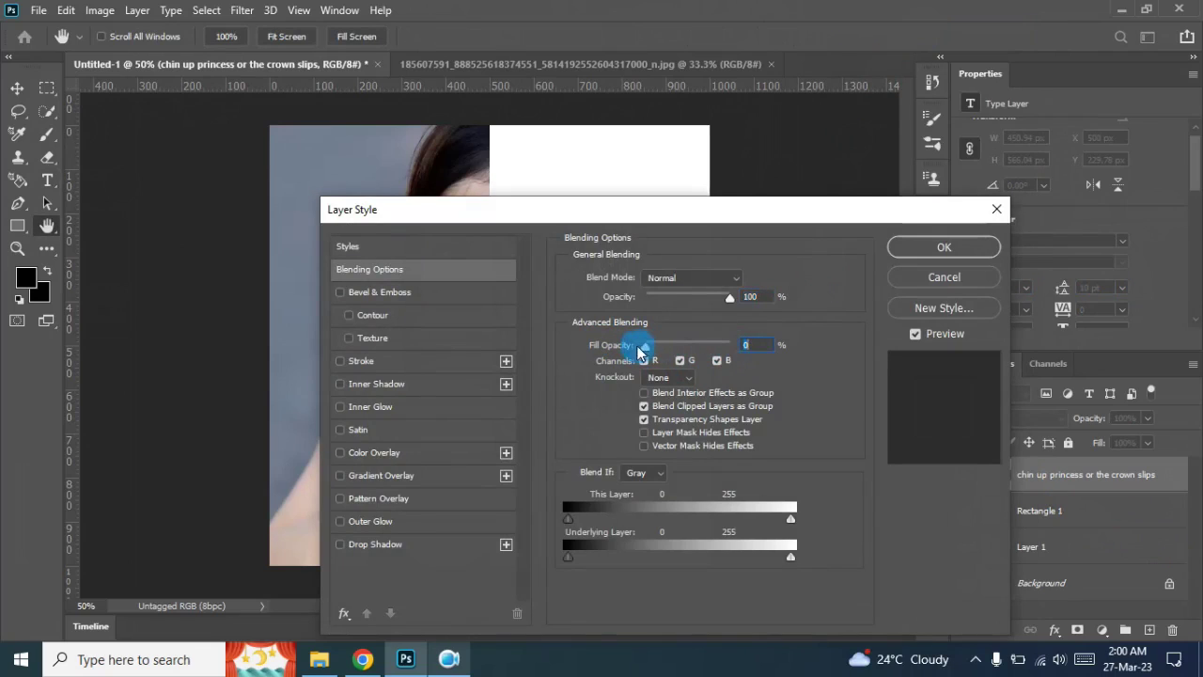
pyautogui.click(673, 379)
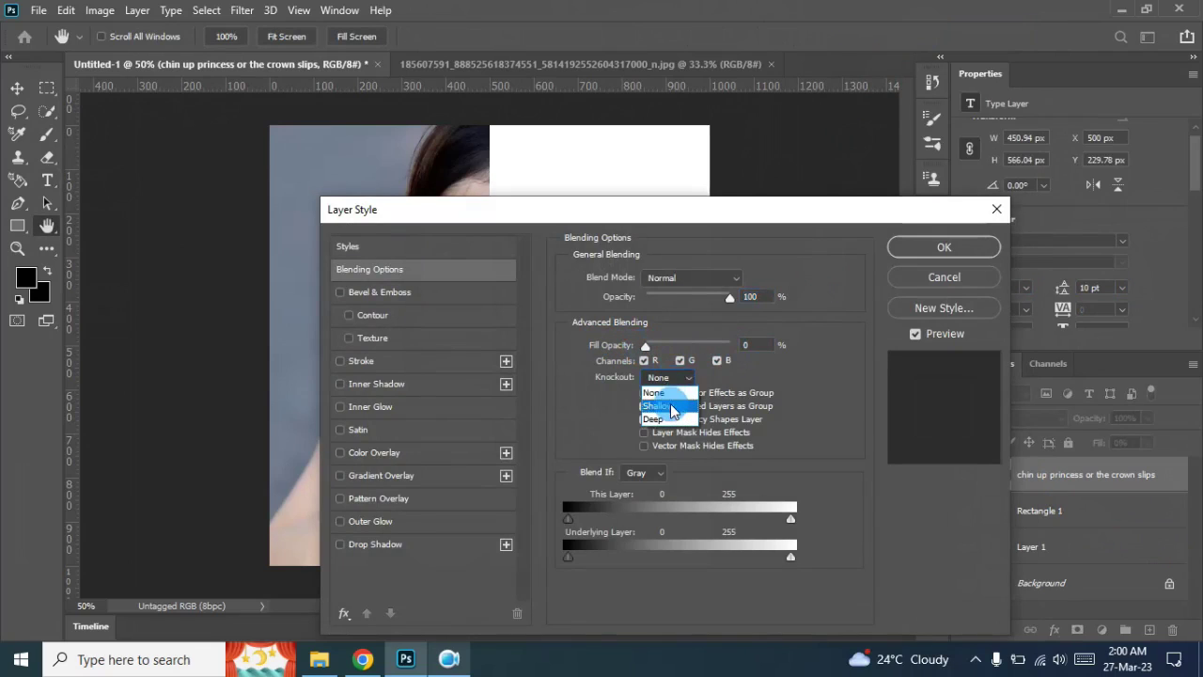
pyautogui.click(673, 407)
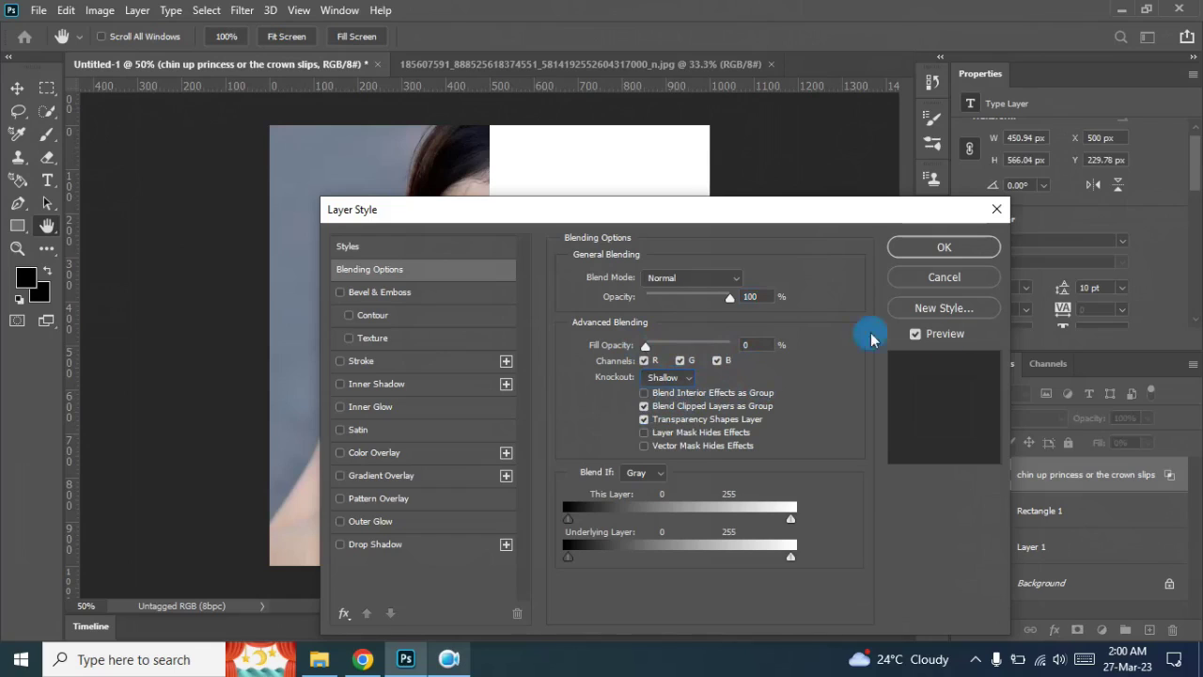
pyautogui.click(946, 247)
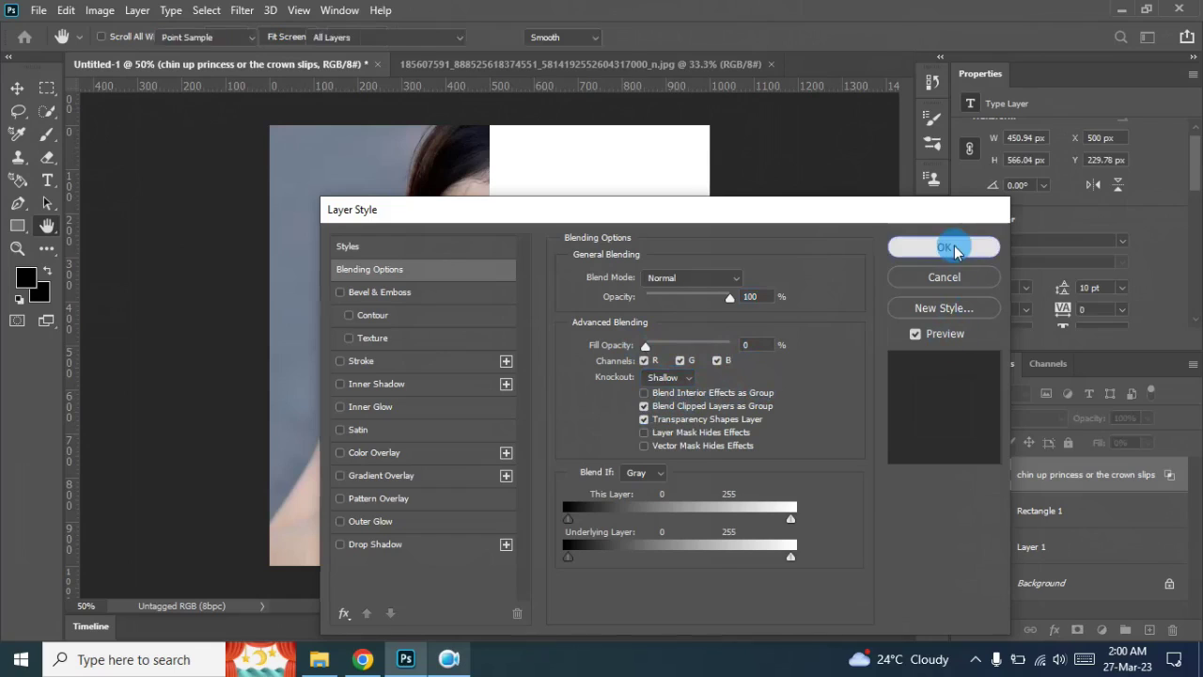
# Group the quote text layer with the Rectangle 1 layer and expand the group
pyautogui.keyDown('ctrl'); pyautogui.click(1062, 513); pyautogui.keyUp('ctrl')
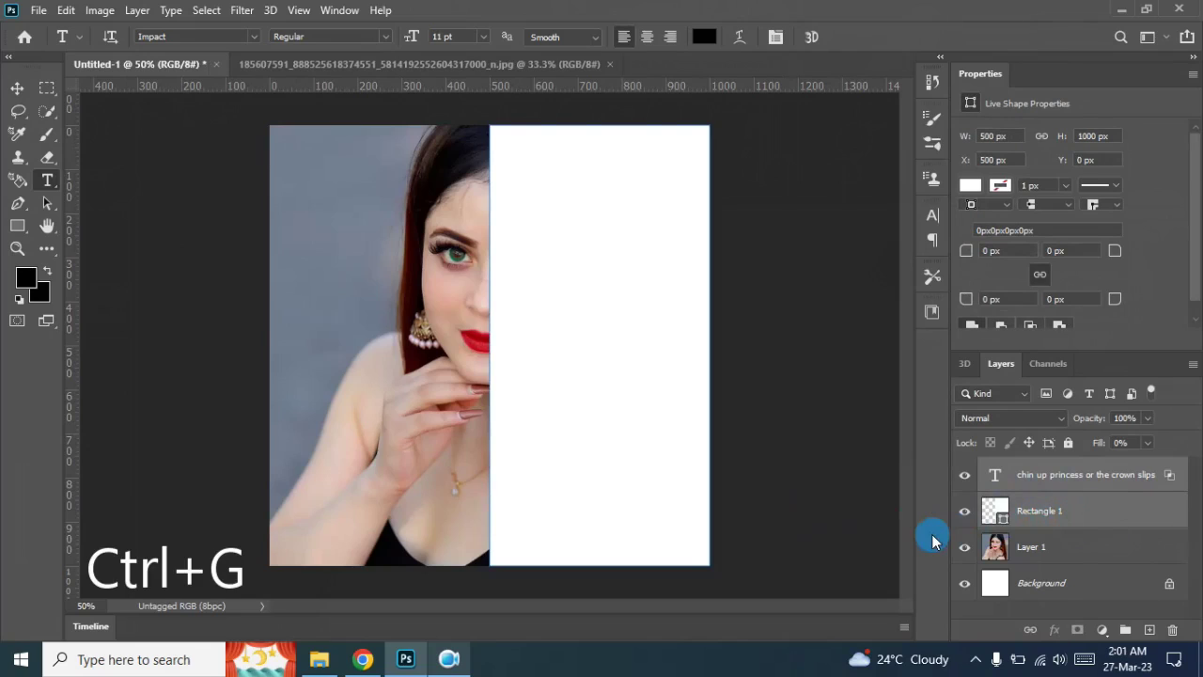
pyautogui.hotkey('ctrl', 'g')
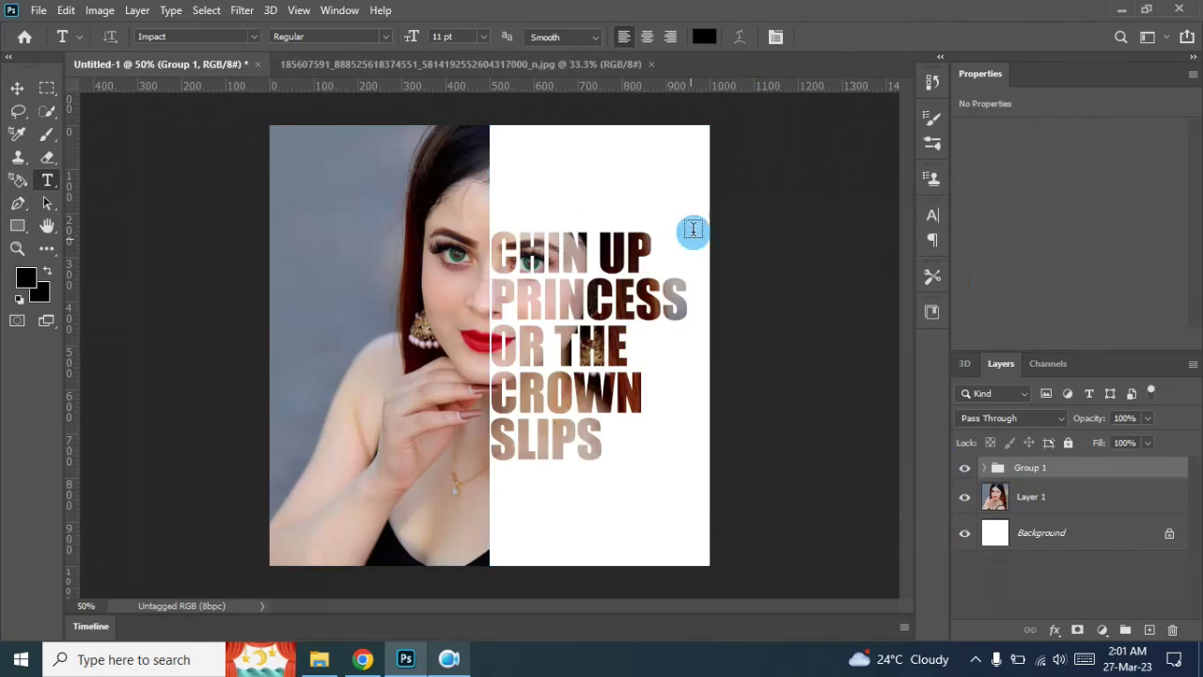
pyautogui.click(984, 467)
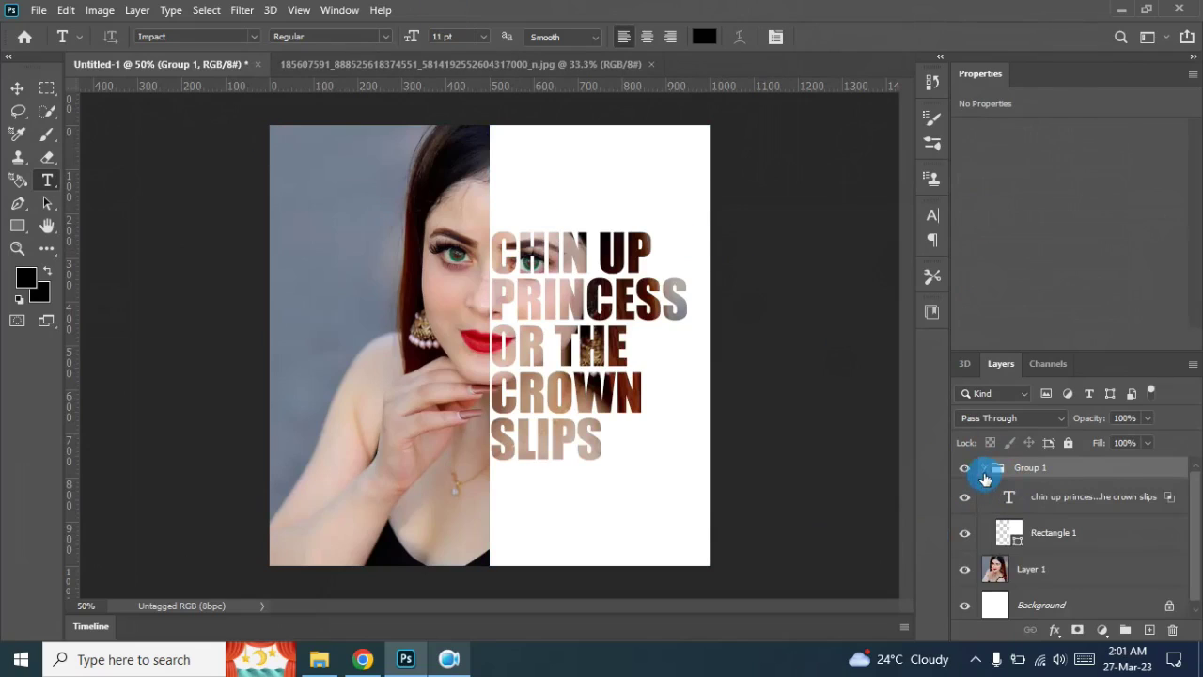
# Create a 900 × 900 px rectangle shape inside the group, directly above the Rectangle 1 layer
pyautogui.click(1067, 542)
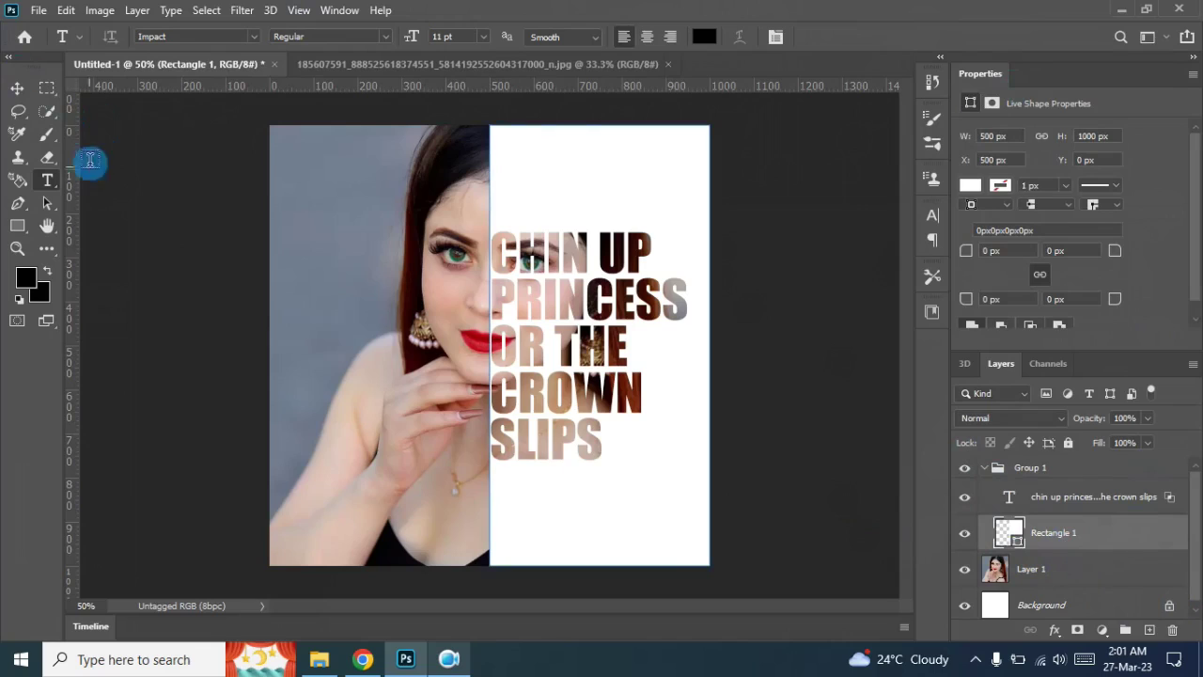
pyautogui.click(17, 227)
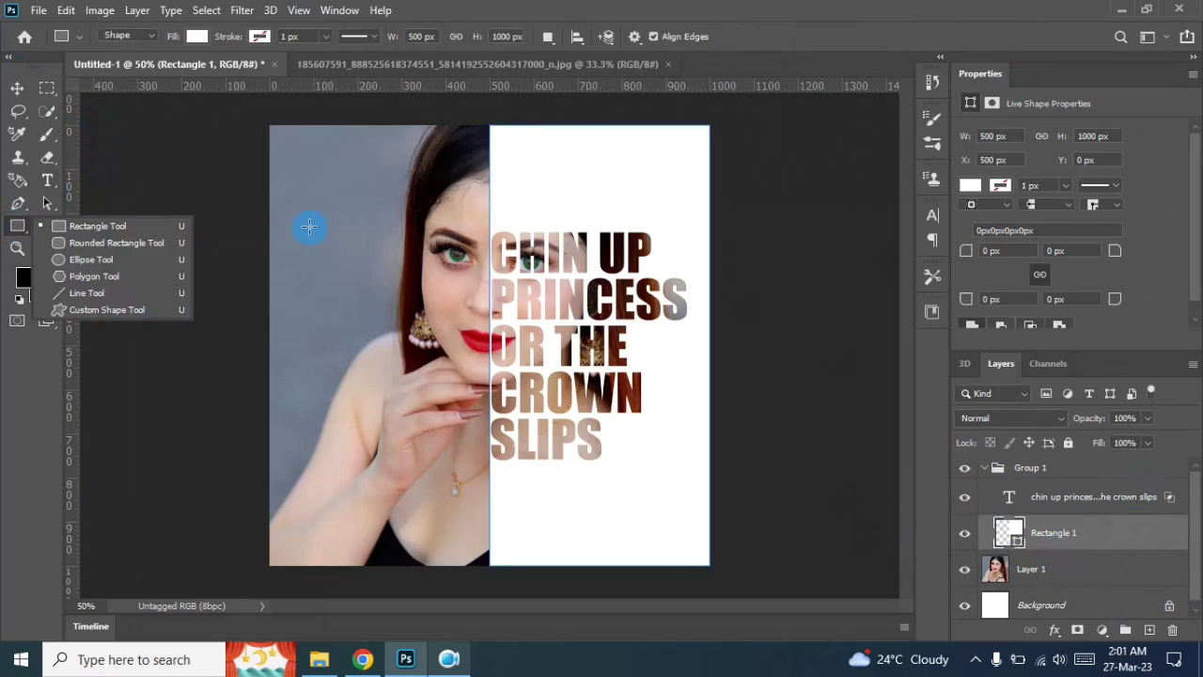
pyautogui.click(338, 220)
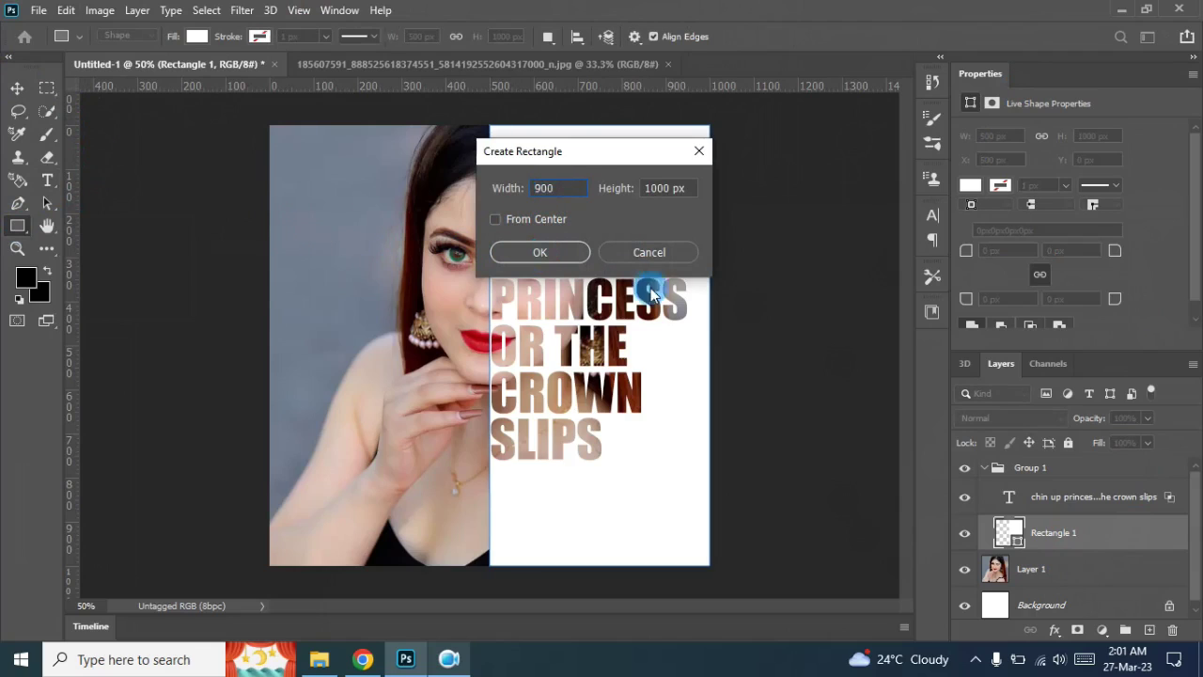
pyautogui.click(663, 188)
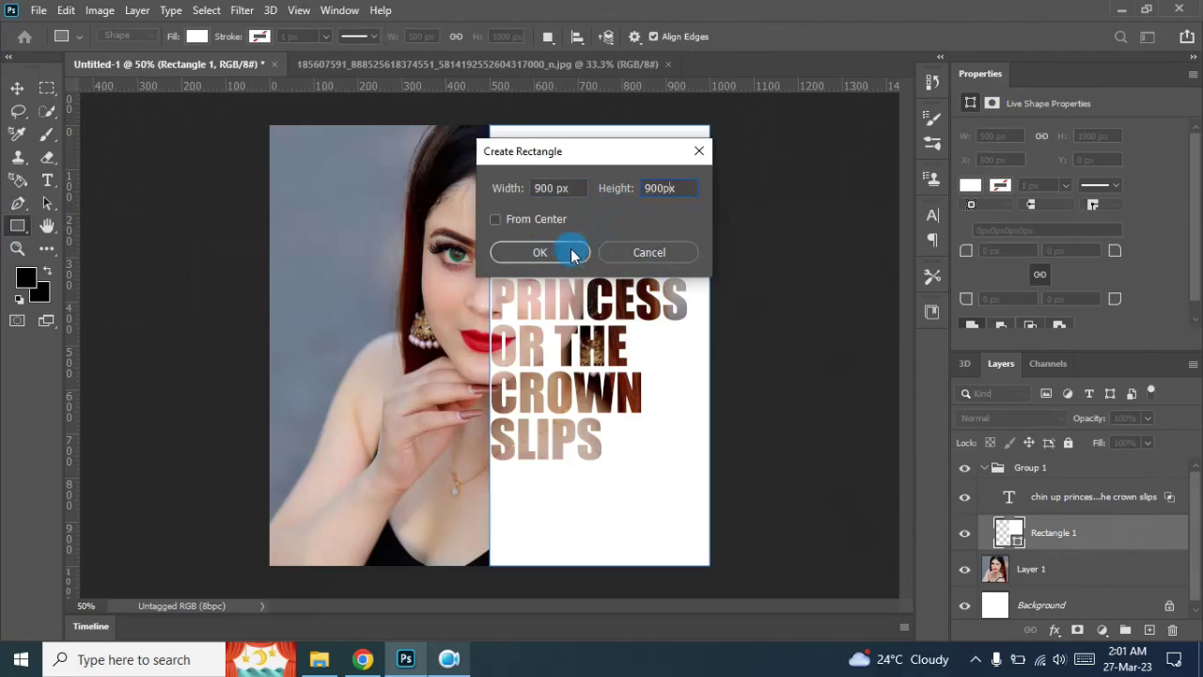
pyautogui.click(542, 252)
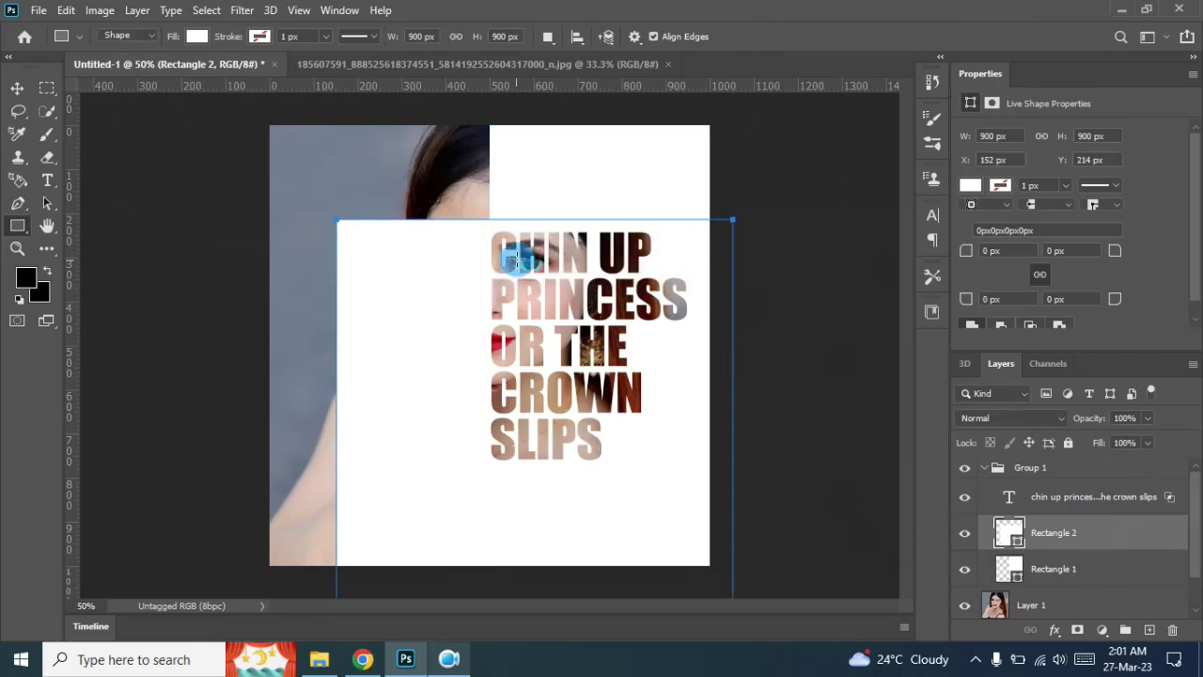
# Center the 900 px square horizontally and vertically on the canvas
pyautogui.click(15, 90)
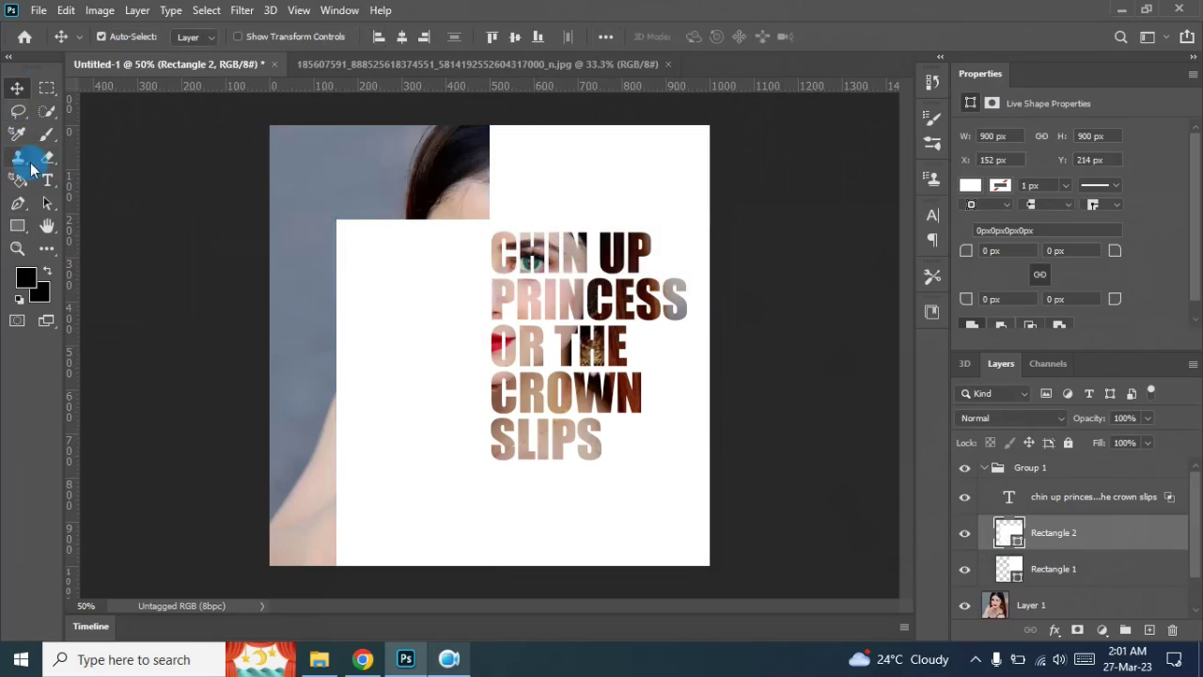
pyautogui.click(403, 37)
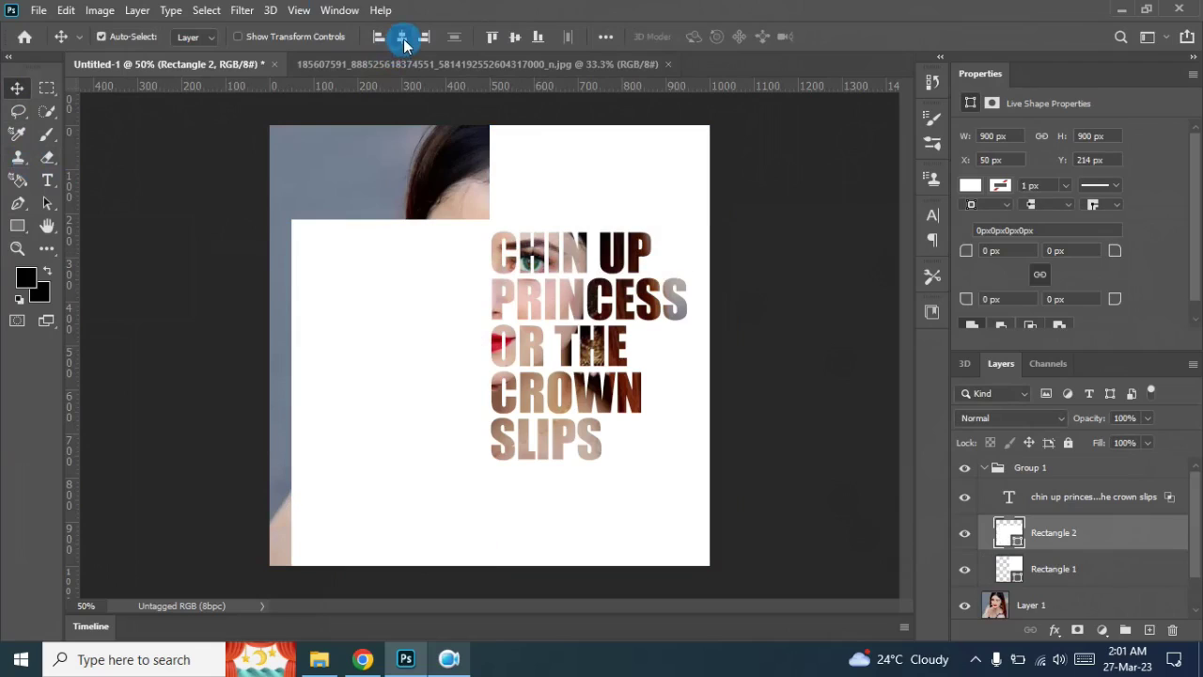
pyautogui.click(516, 38)
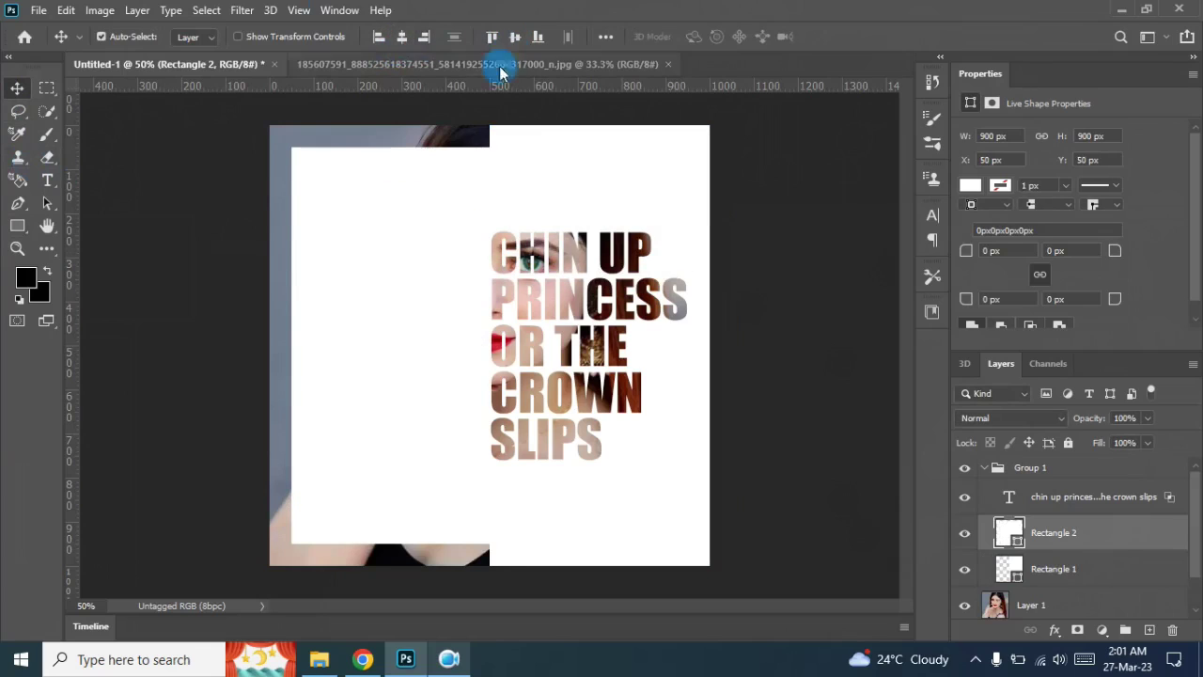
# Set the Fill Opacity of the centered 900 px square to 0% in its blending options
pyautogui.rightClick(1060, 543)
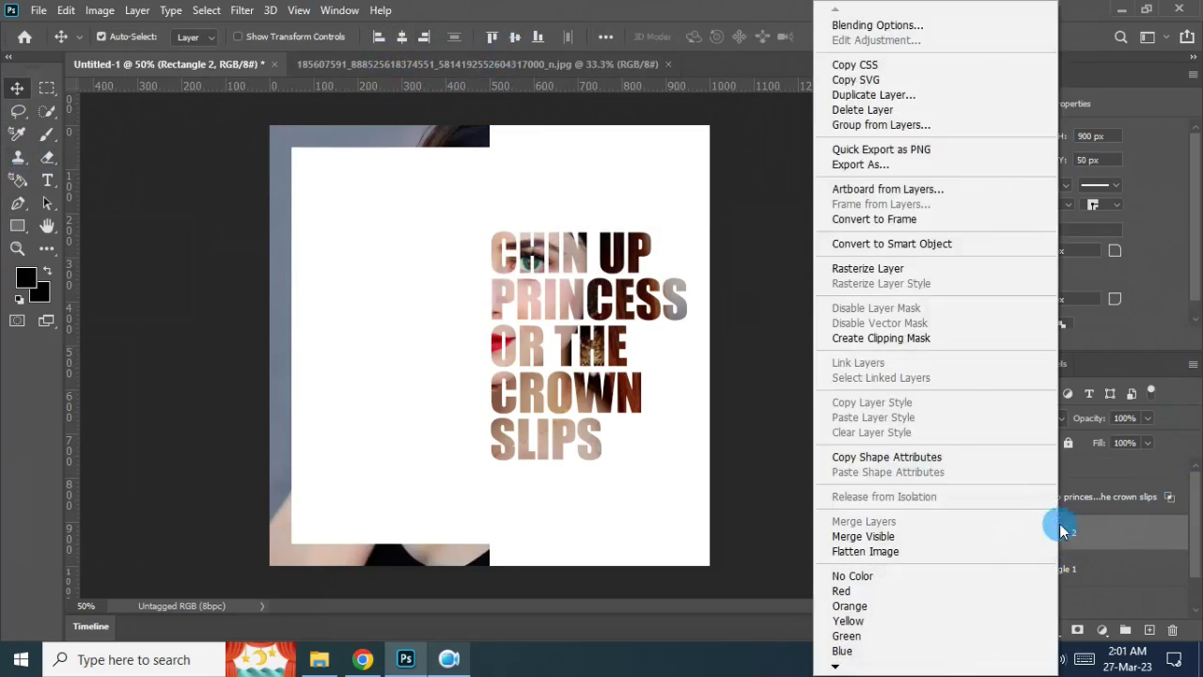
pyautogui.click(926, 26)
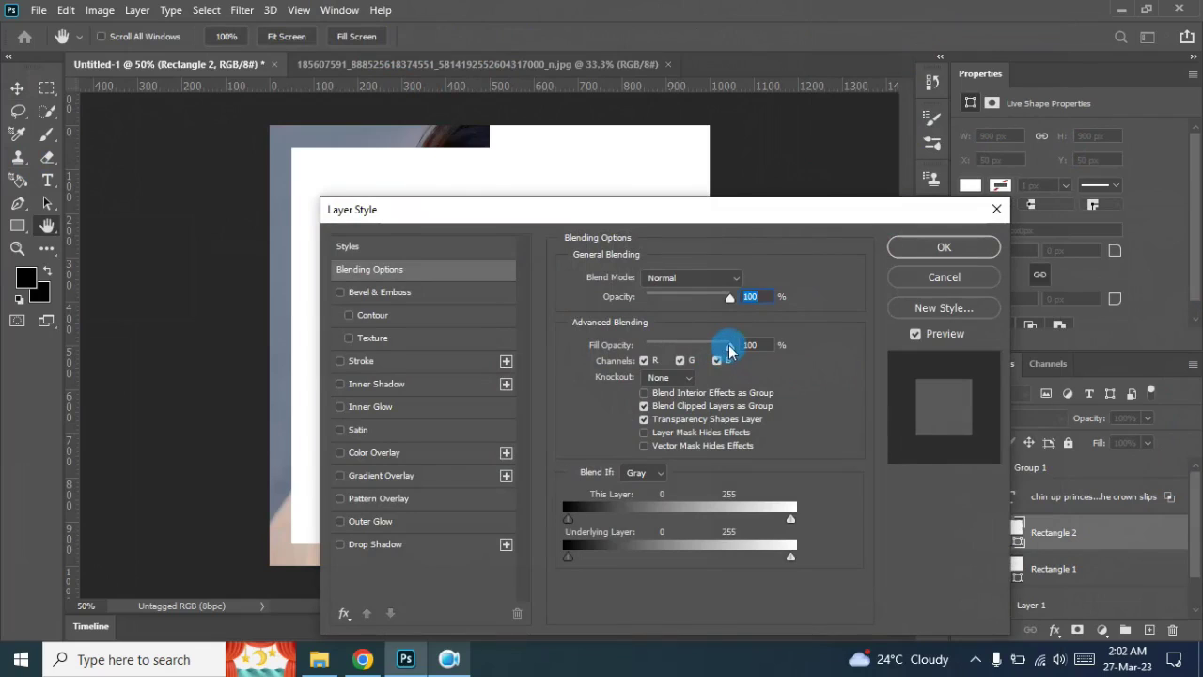
pyautogui.moveTo(730, 351); pyautogui.dragTo(637, 346)
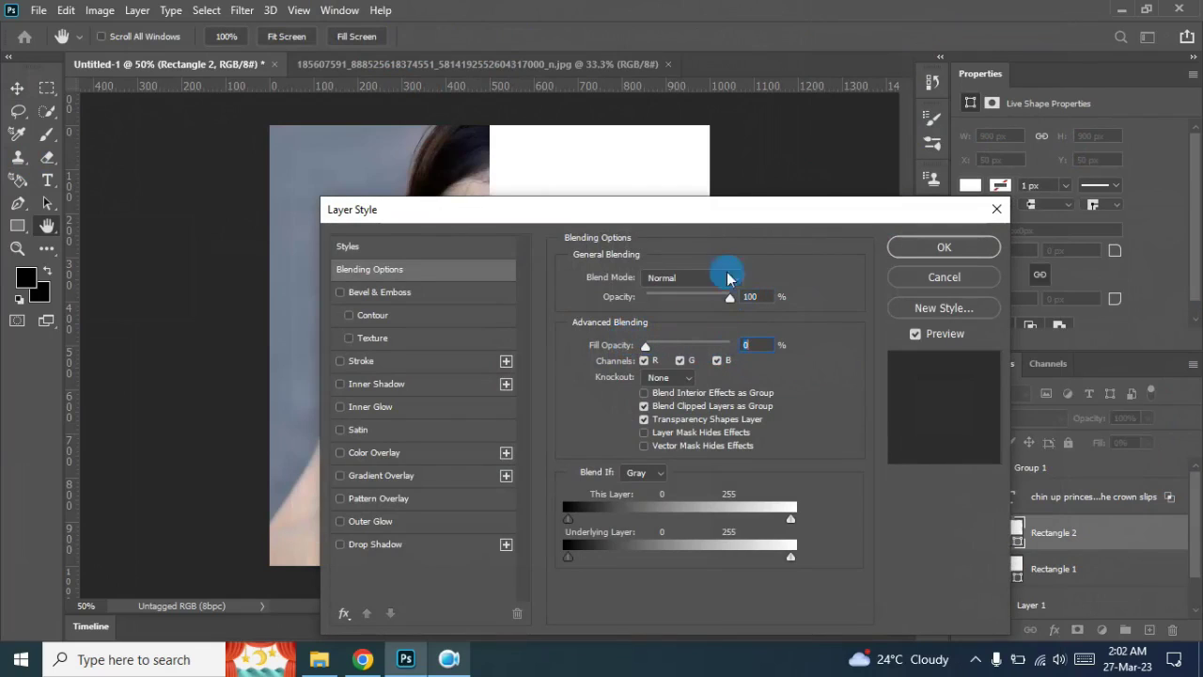
# Apply a 5 px inside Stroke in pink #d8a0a0 to the 900 px square's layer style
pyautogui.click(361, 363)
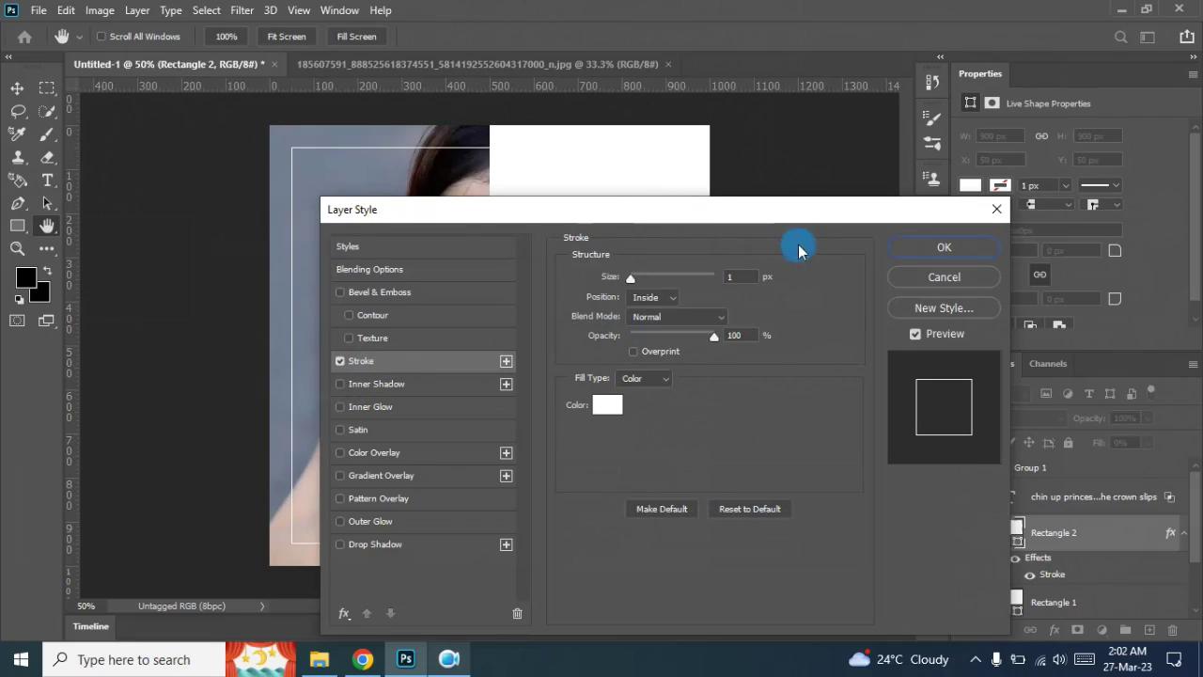
pyautogui.moveTo(732, 216)
pyautogui.mouseDown()
pyautogui.moveTo(871, 249)
pyautogui.moveTo(837, 211)
pyautogui.moveTo(733, 211)
pyautogui.mouseUp()
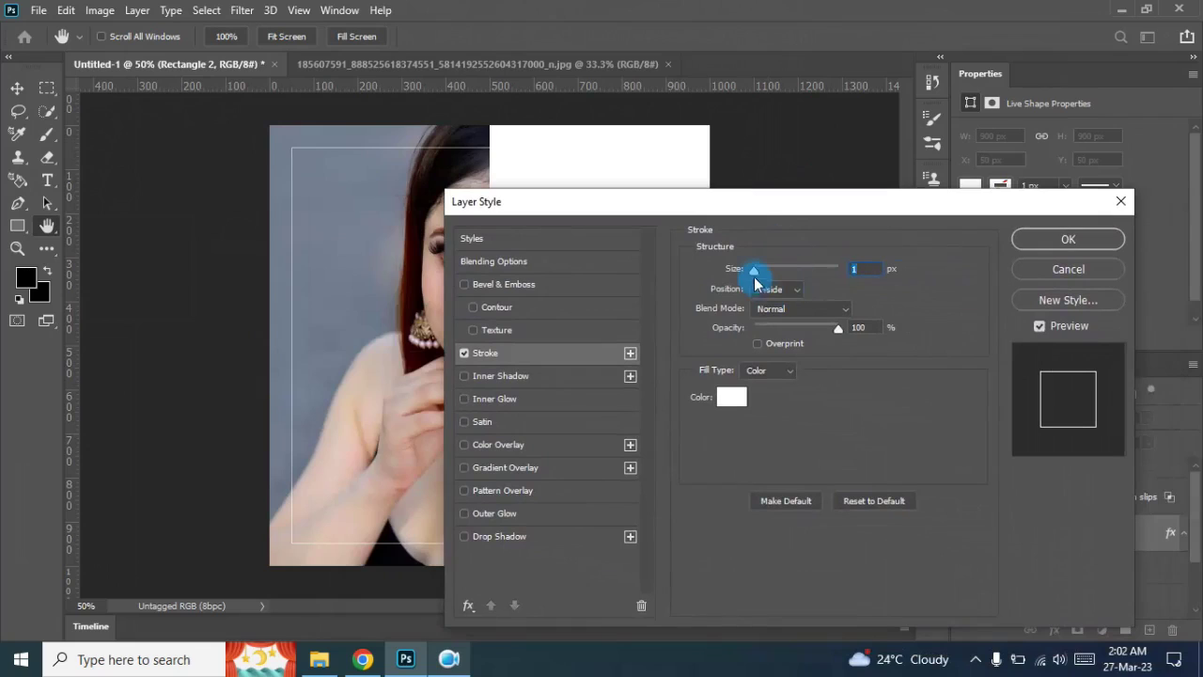
pyautogui.moveTo(754, 273); pyautogui.dragTo(759, 274)
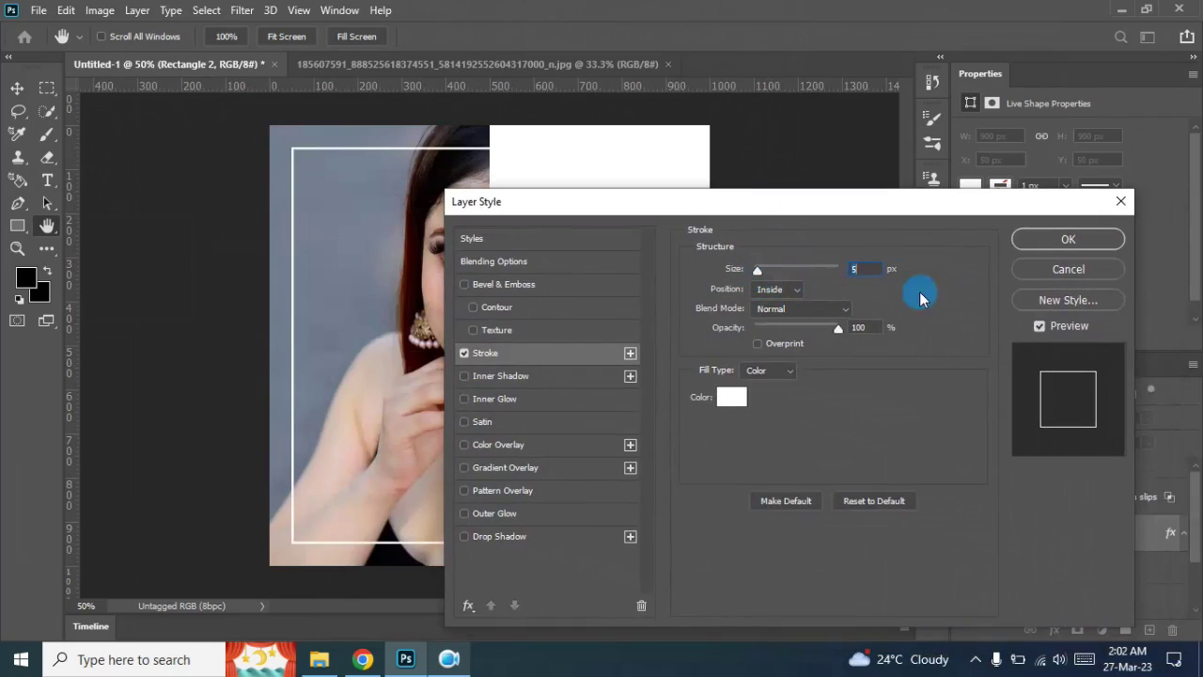
pyautogui.click(787, 290)
pyautogui.click(874, 371)
pyautogui.click(734, 398)
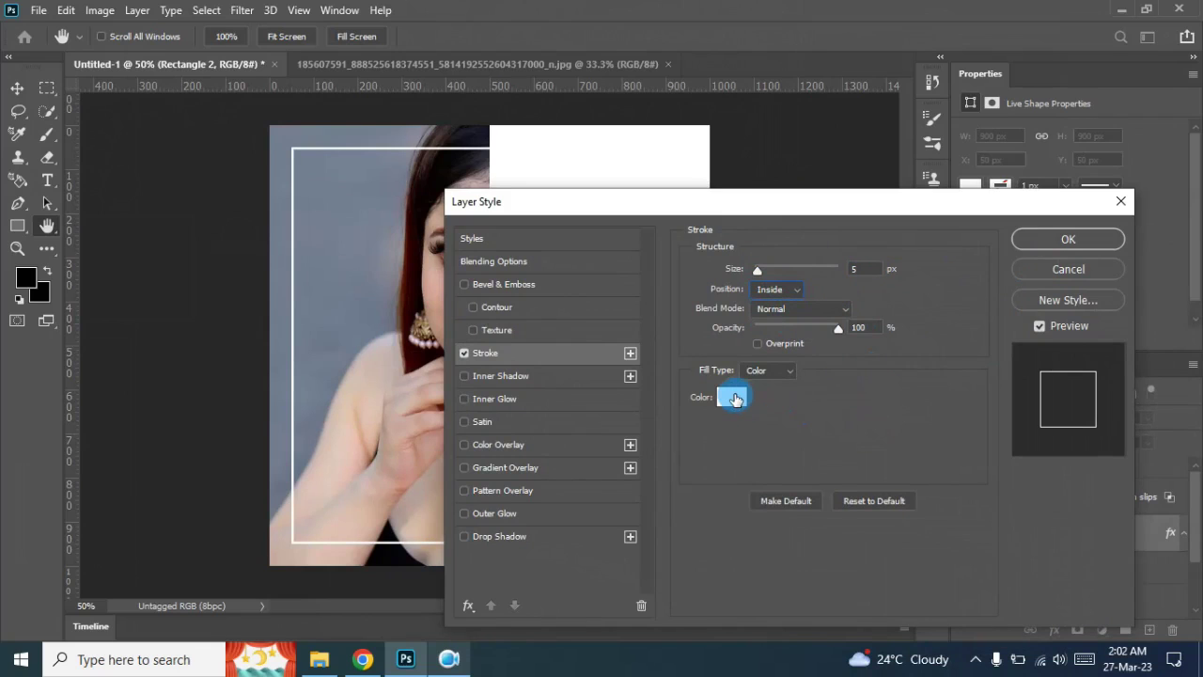
pyautogui.moveTo(763, 282); pyautogui.dragTo(794, 257)
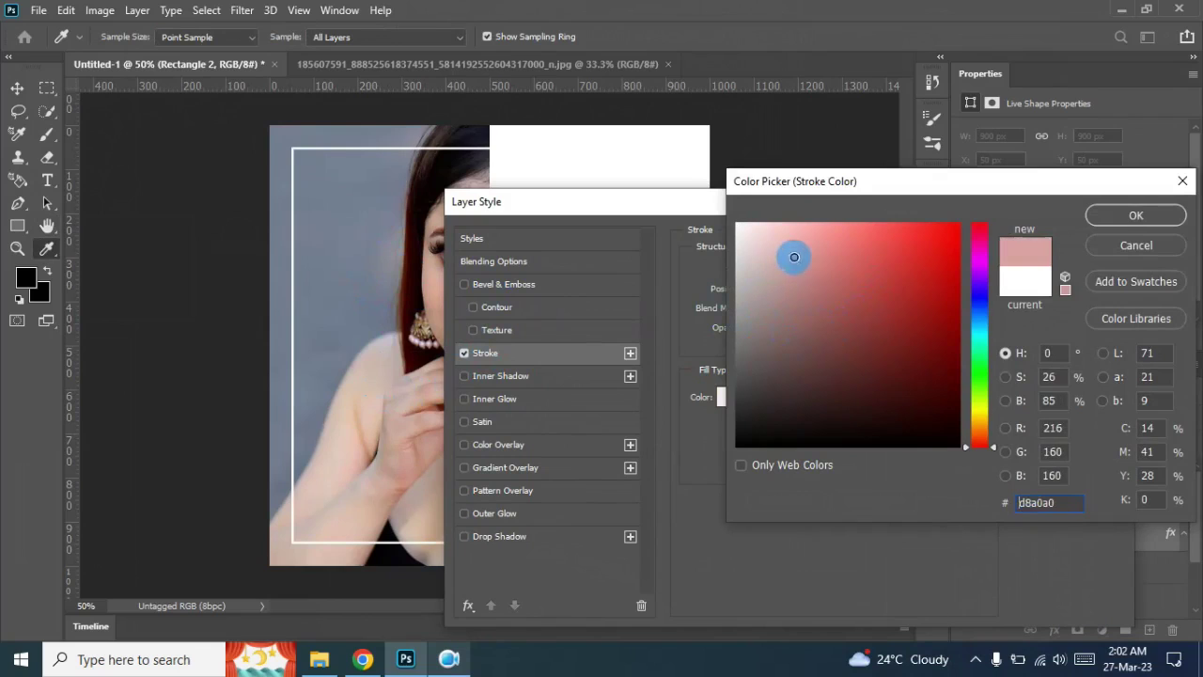
pyautogui.click(1133, 218)
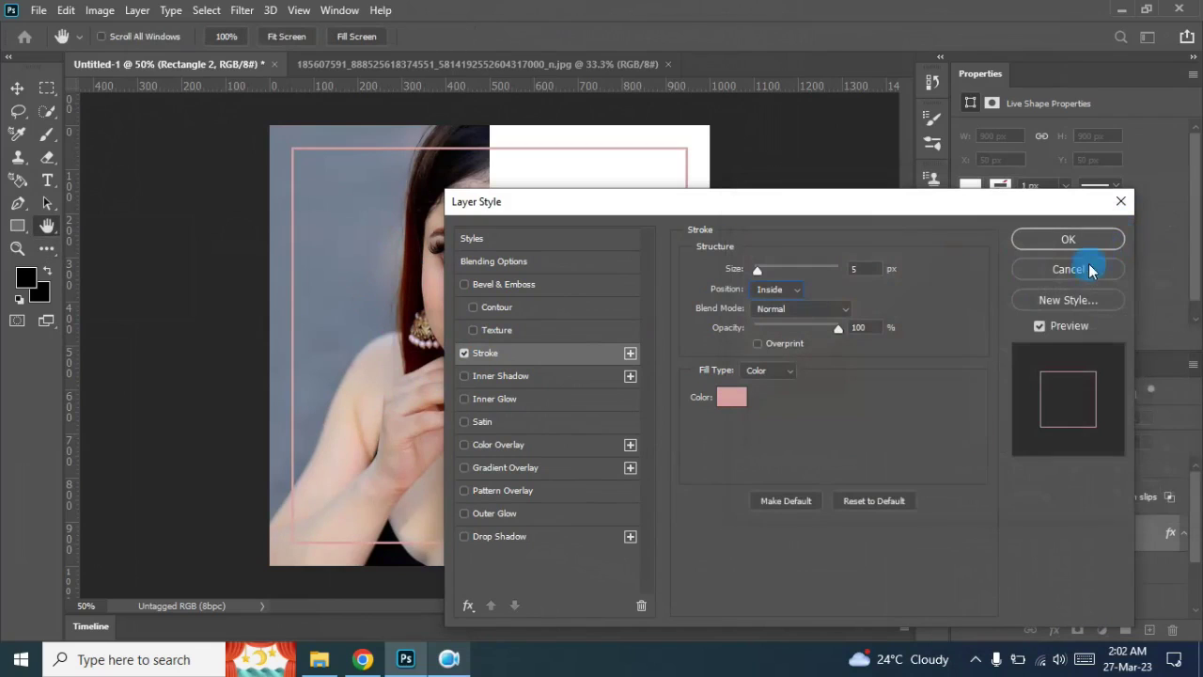
pyautogui.click(1051, 242)
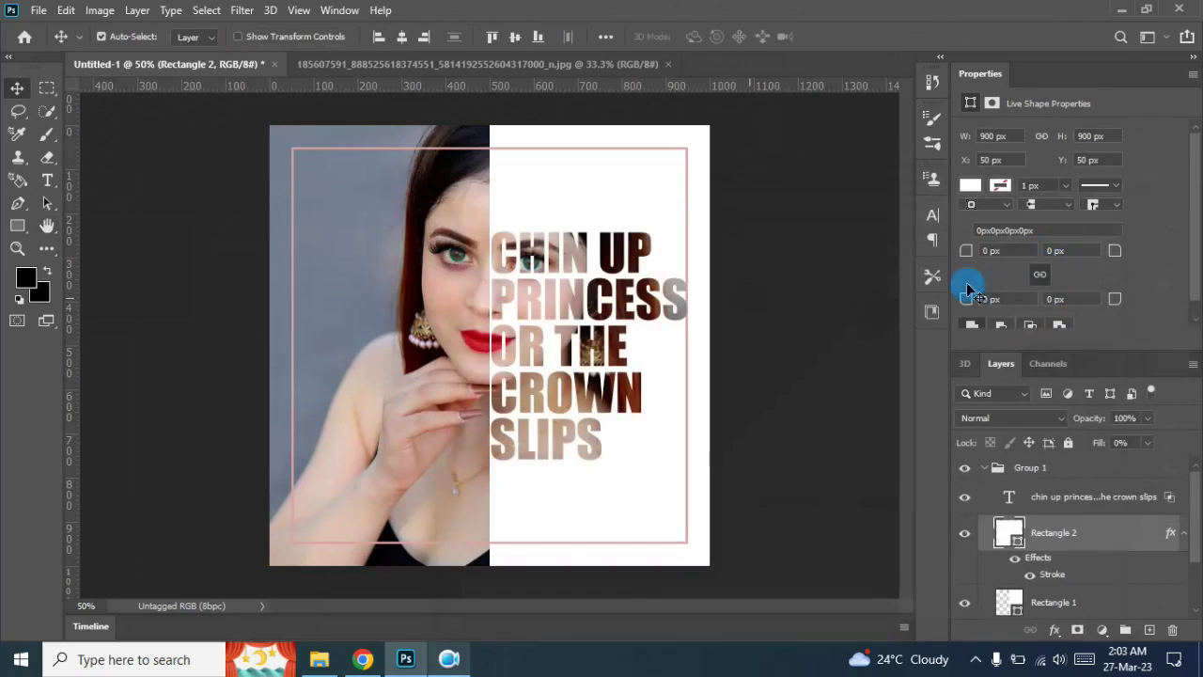
# Duplicate the quote text layer, place the copy above Group 1 and collapse the group
pyautogui.click(1081, 505)
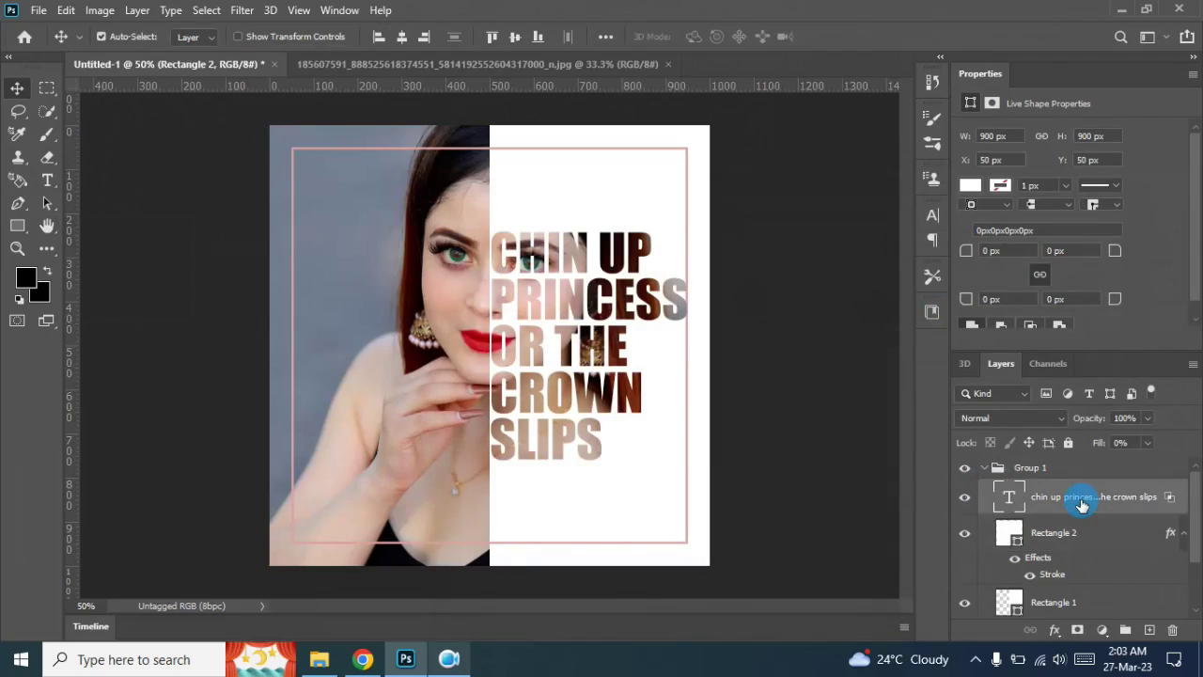
pyautogui.hotkey('ctrl', 'j')
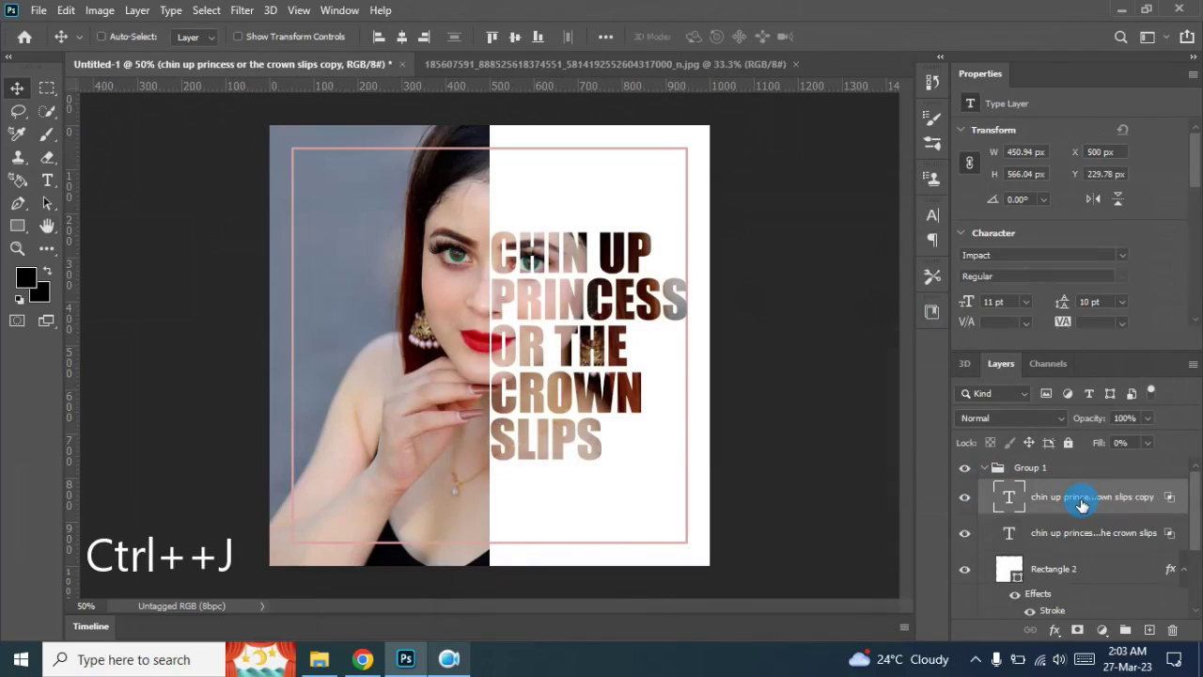
pyautogui.moveTo(1081, 504); pyautogui.dragTo(1066, 463)
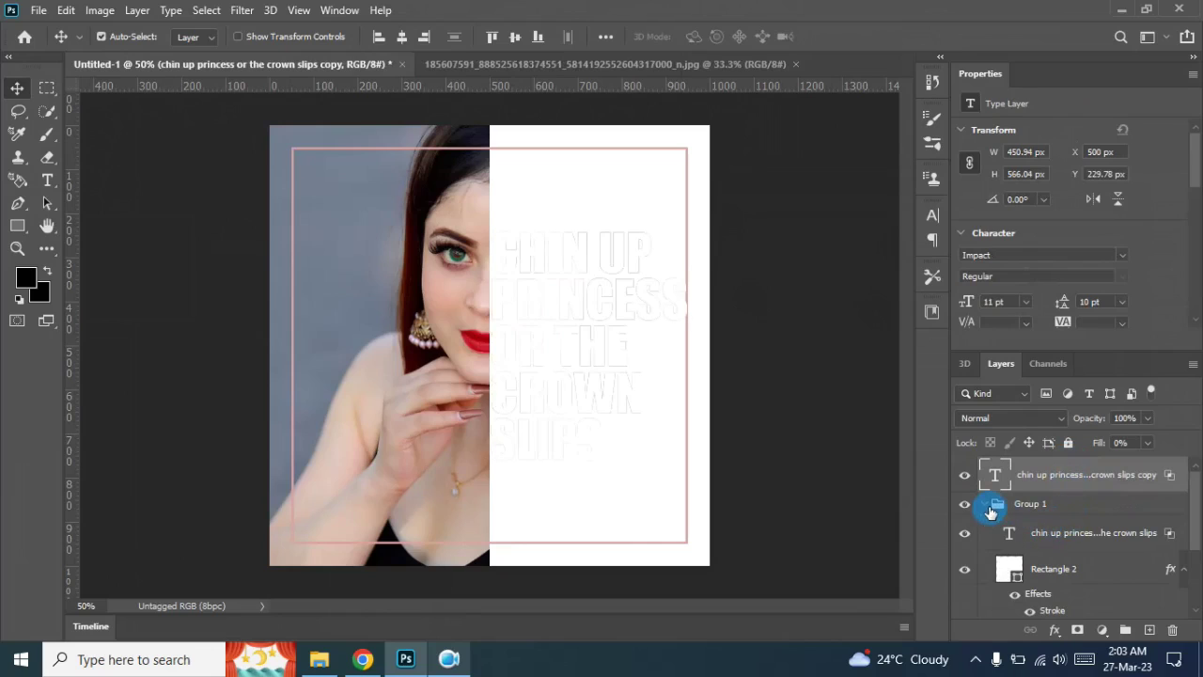
pyautogui.click(985, 506)
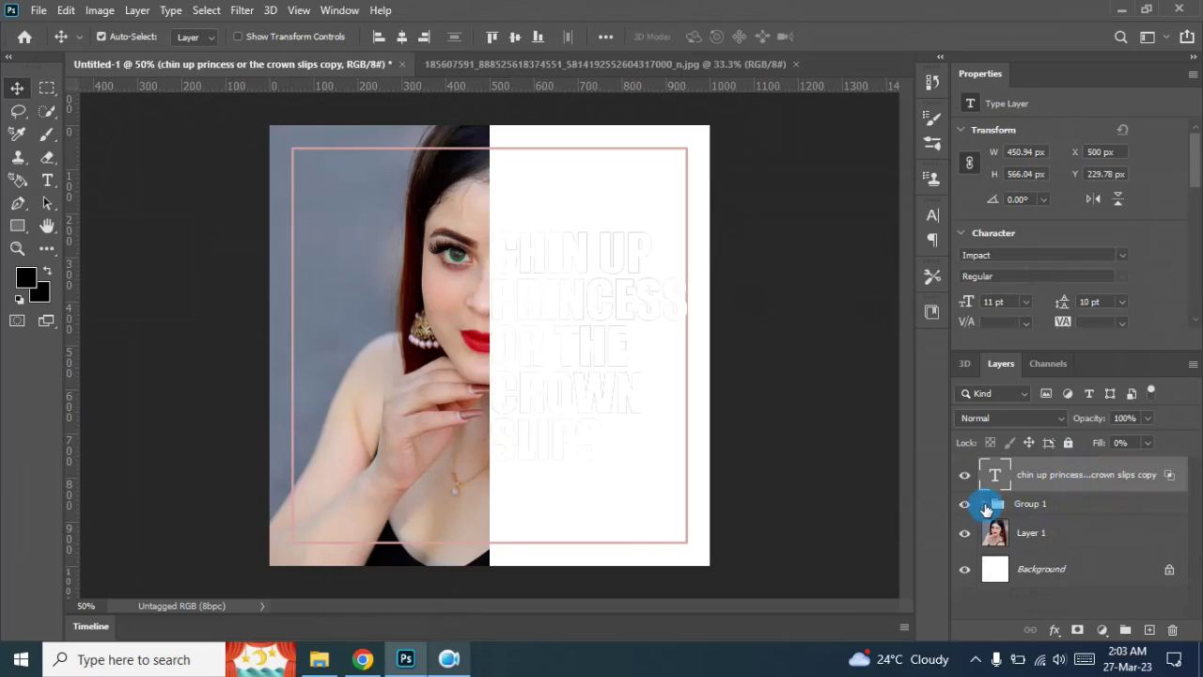
# Clear the layer style from the quote text copy and move it onto the portrait's upper-left area, at about X 82, Y 79 px
pyautogui.rightClick(1034, 482)
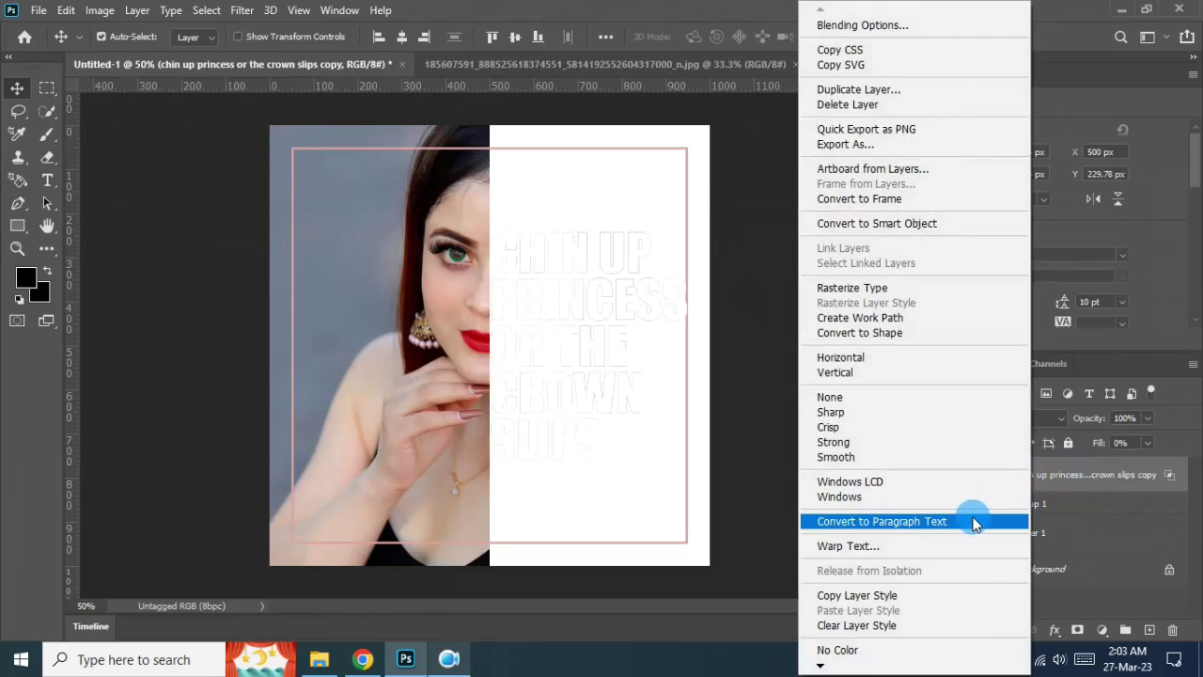
pyautogui.click(902, 626)
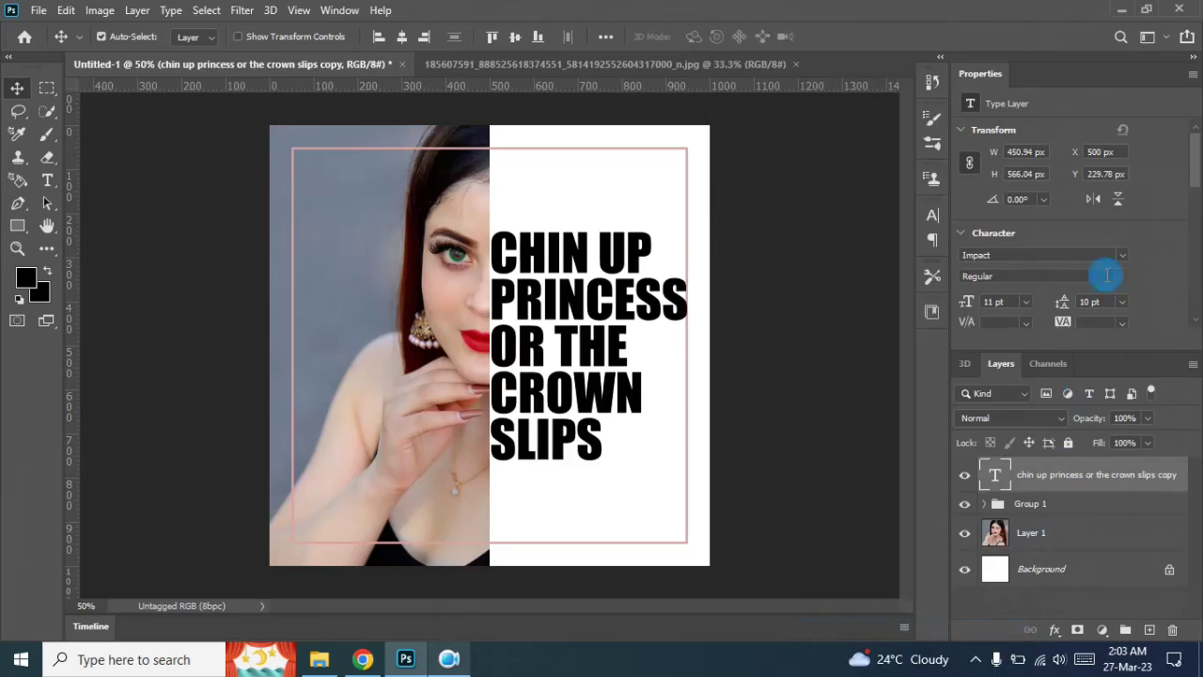
pyautogui.moveTo(567, 297); pyautogui.dragTo(387, 237)
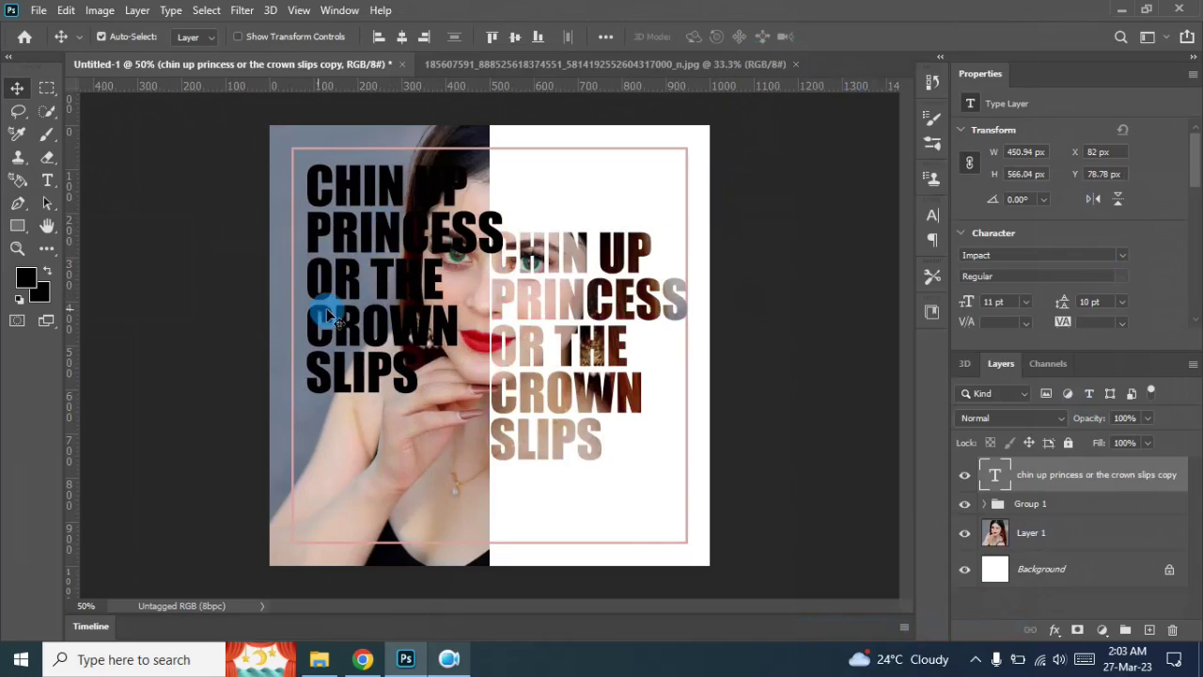
# Replace the copied quote text with START PRACTICE on two lines
pyautogui.click(47, 180)
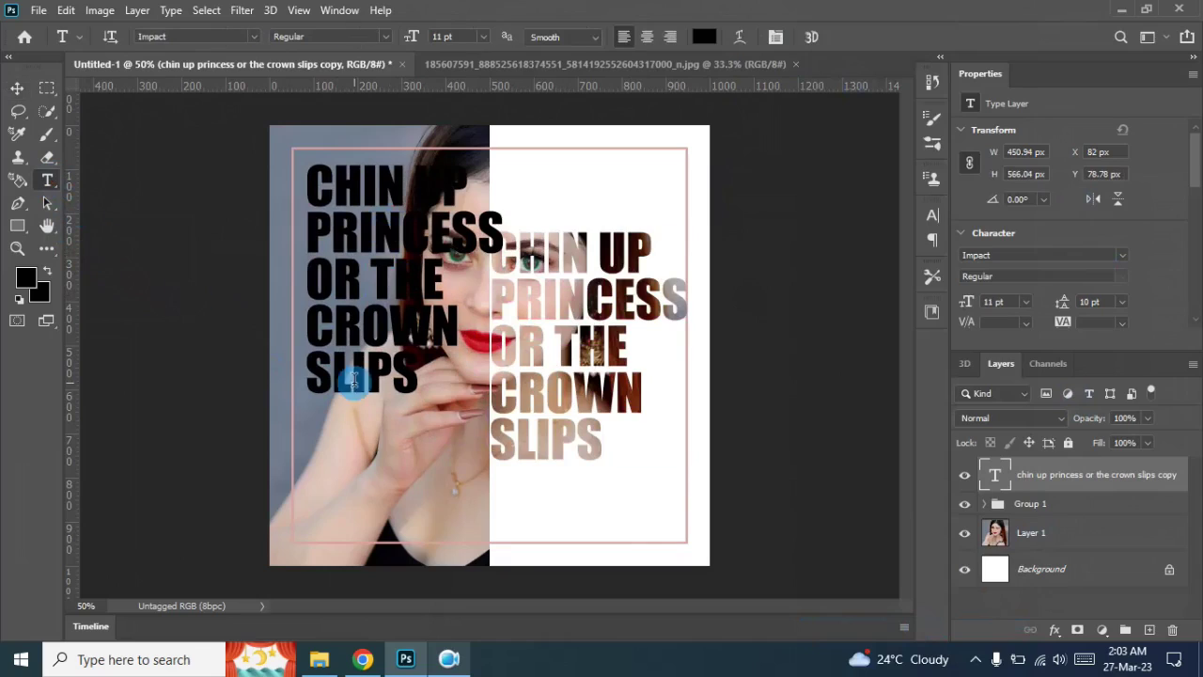
pyautogui.click(412, 376)
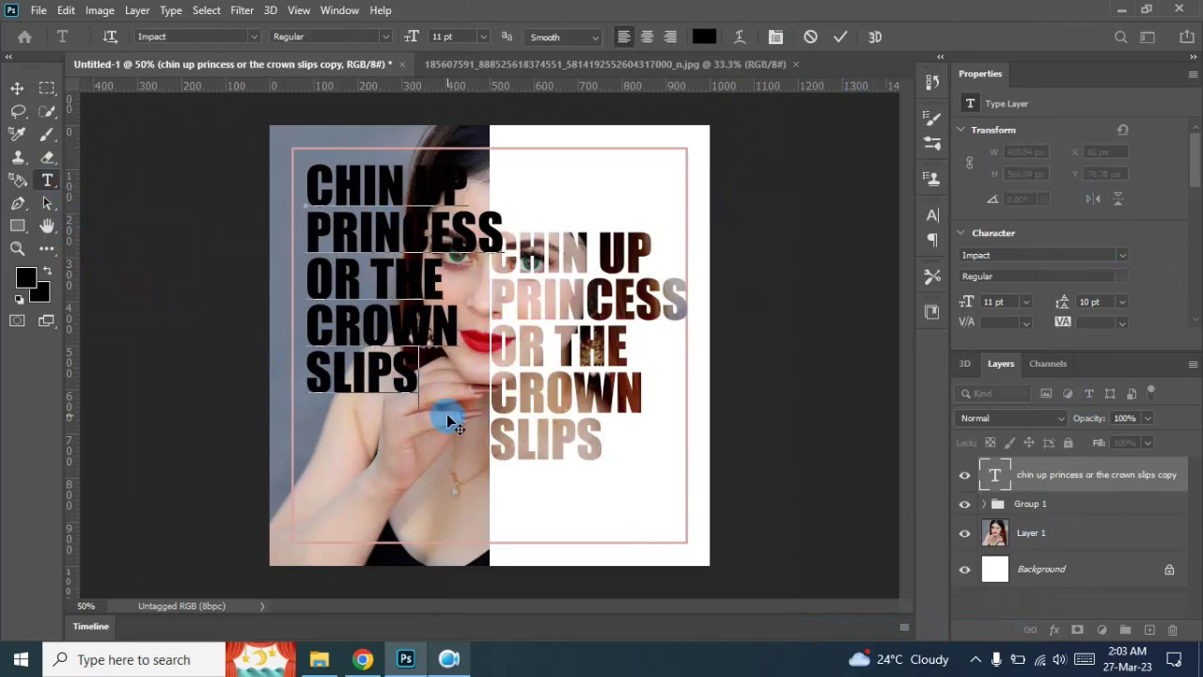
pyautogui.press('BackSpace')
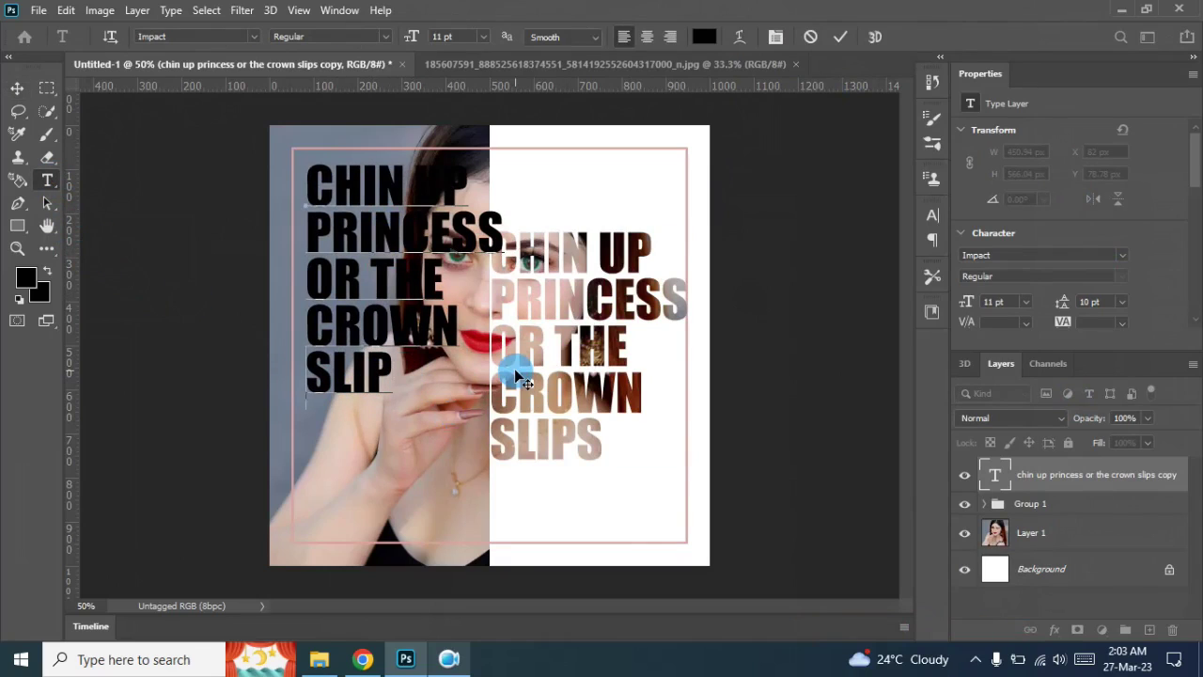
pyautogui.press('Left')
pyautogui.press('Left')
pyautogui.press('Left')
pyautogui.press('Left')
pyautogui.press('Left')
pyautogui.press('Left')
pyautogui.press('Left')
pyautogui.press('Left')
pyautogui.press('Left')
pyautogui.press('Left')
pyautogui.press('Left')
pyautogui.press('Left')
pyautogui.press('Left')
pyautogui.press('Left')
pyautogui.press('Left')
pyautogui.press('Left')
pyautogui.press('Left')
pyautogui.press('Left')
pyautogui.press('Left')
pyautogui.press('Left')
pyautogui.press('Left')
pyautogui.press('Left')
pyautogui.press('Left')
pyautogui.press('Left')
pyautogui.press('Left')
pyautogui.hotkey('ctrl', 'shift', 'End')
pyautogui.press('Delete')
pyautogui.press('BackSpace')
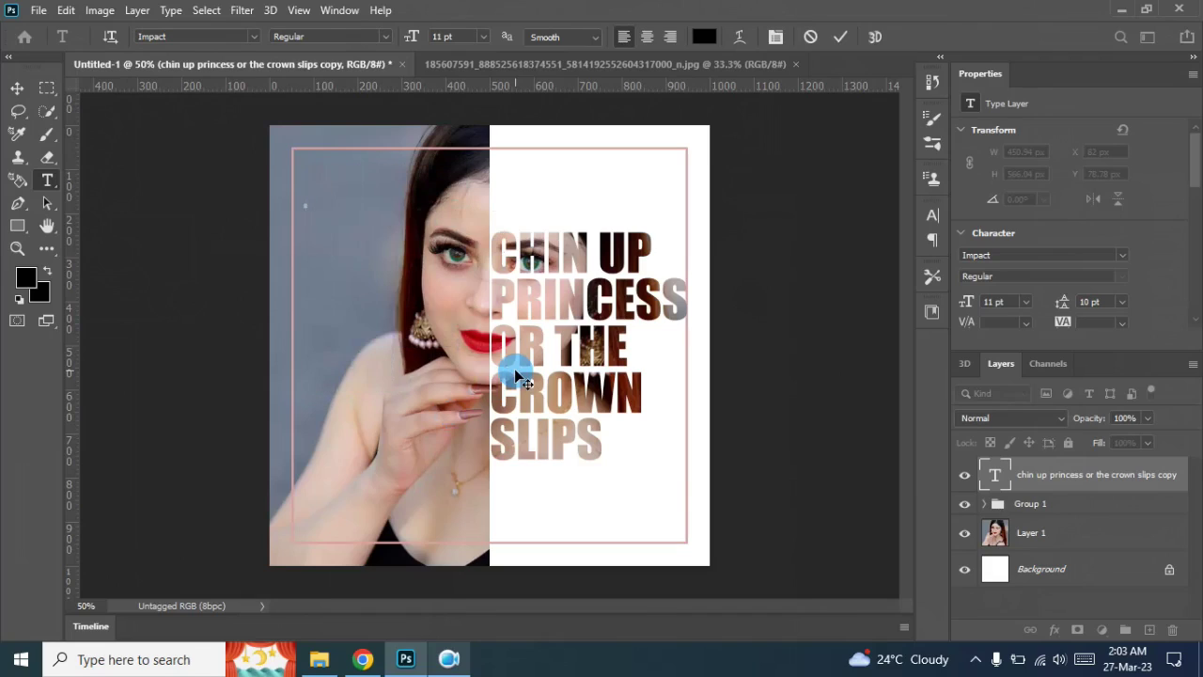
pyautogui.write('START')
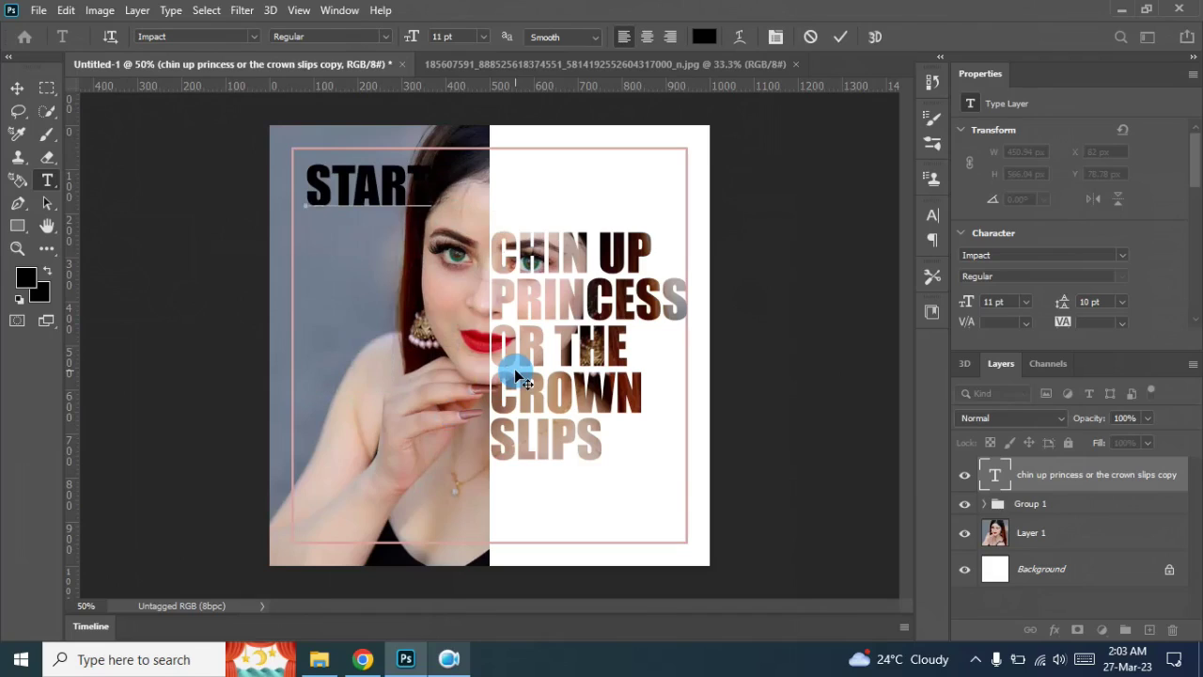
pyautogui.press('Return')
pyautogui.write('P')
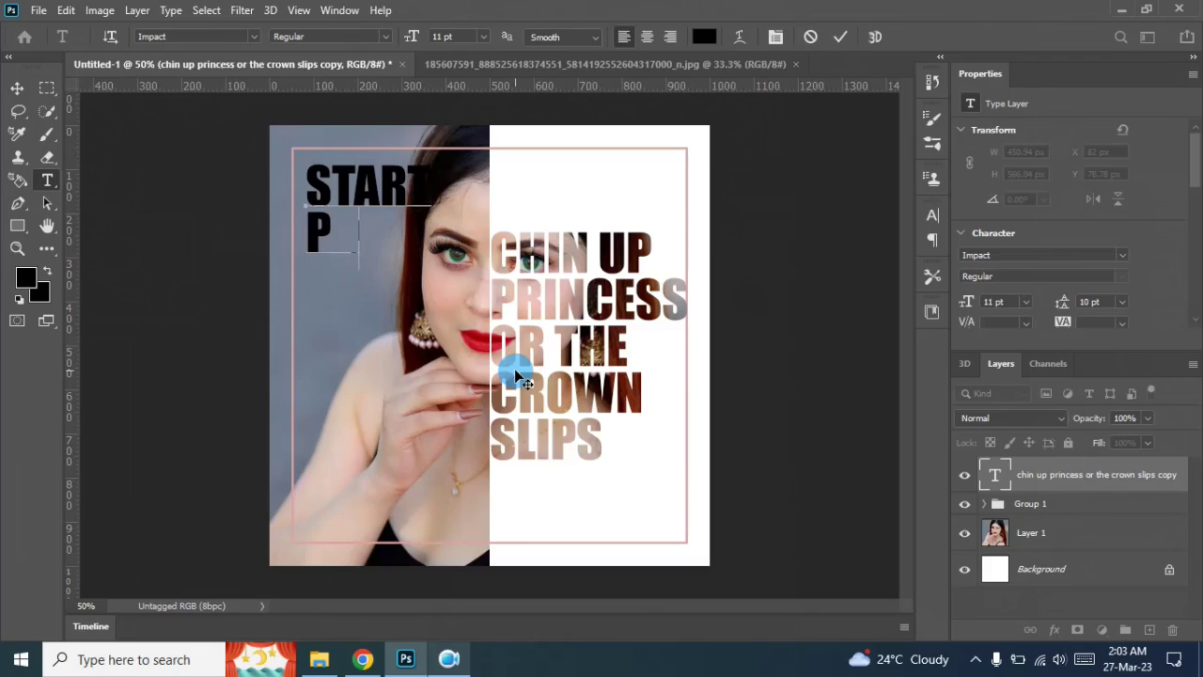
pyautogui.write('RAC')
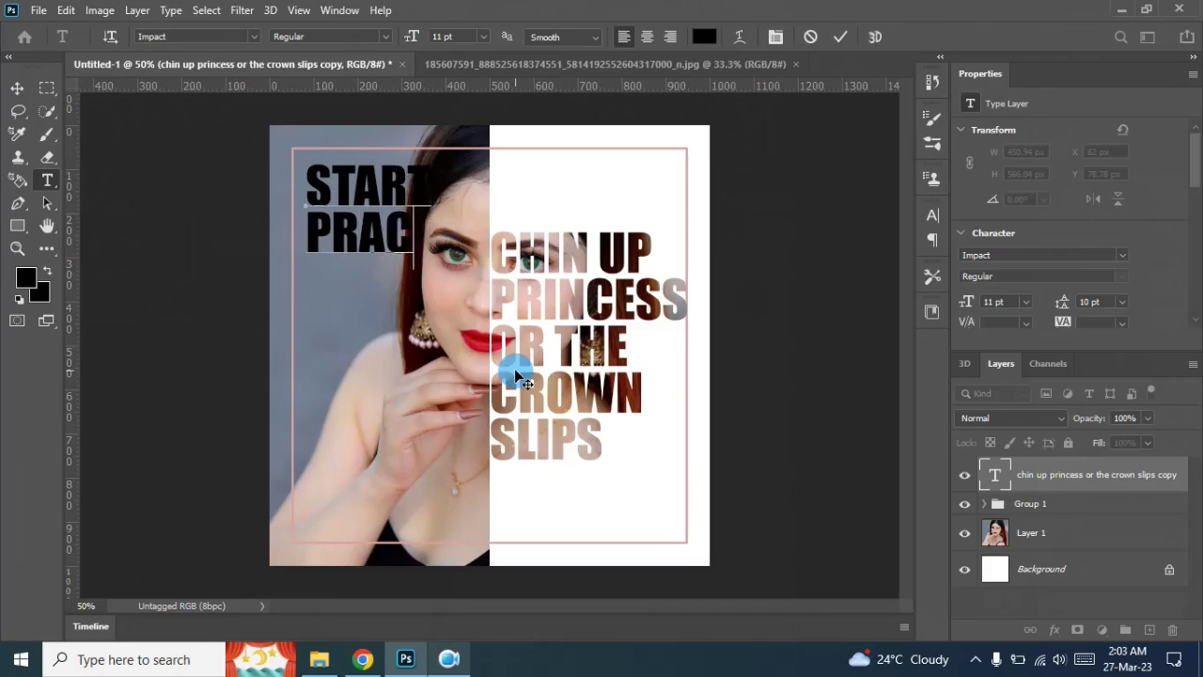
pyautogui.write('TICE')
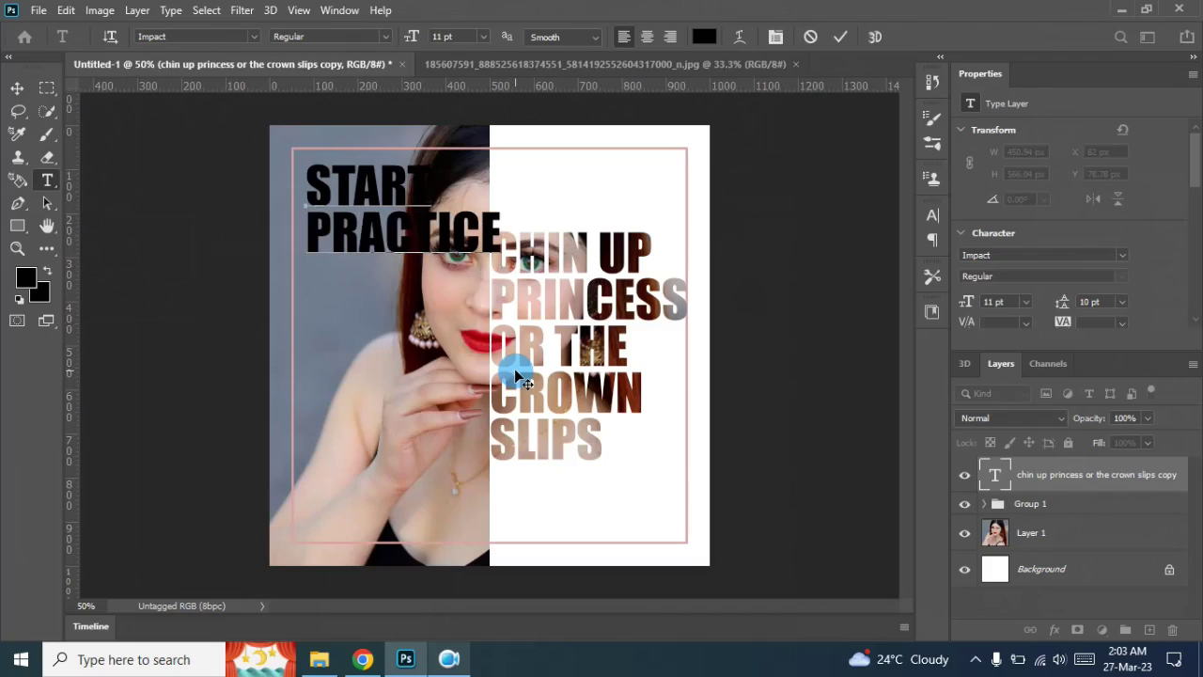
pyautogui.click(840, 40)
# Scale the START PRACTICE text to about 40% and place it just inside the frame's upper-left corner, at about X 70, Y 67 px
pyautogui.hotkey('ctrl', 't')
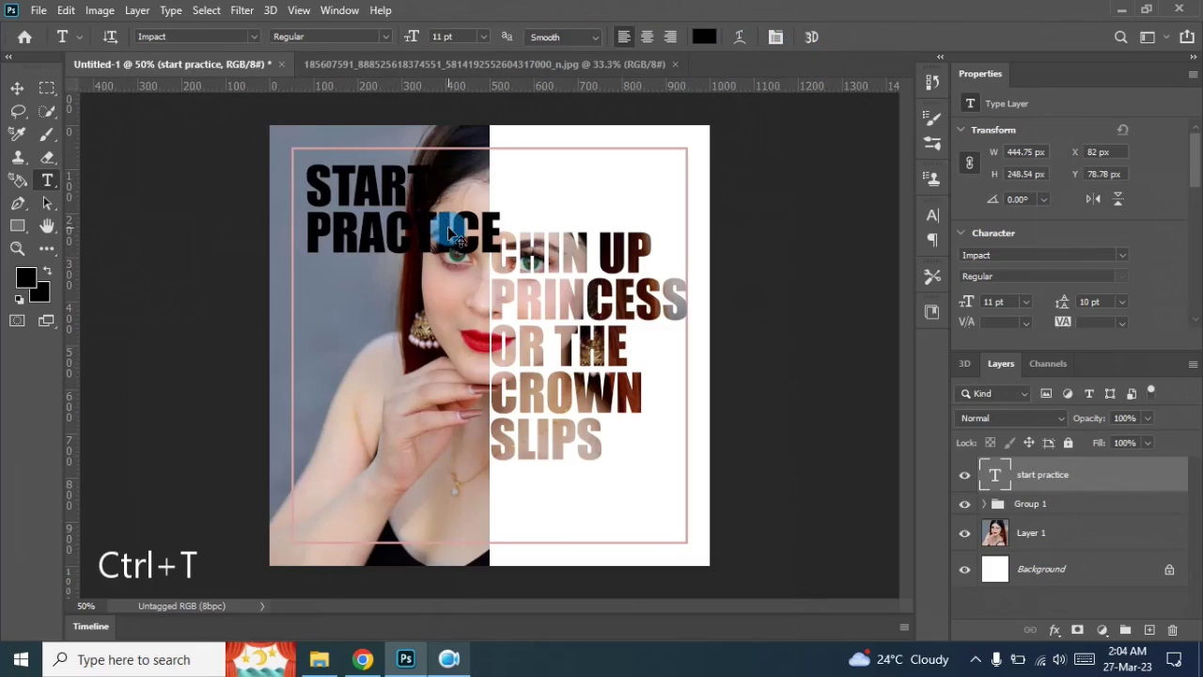
pyautogui.moveTo(502, 269); pyautogui.dragTo(404, 227)
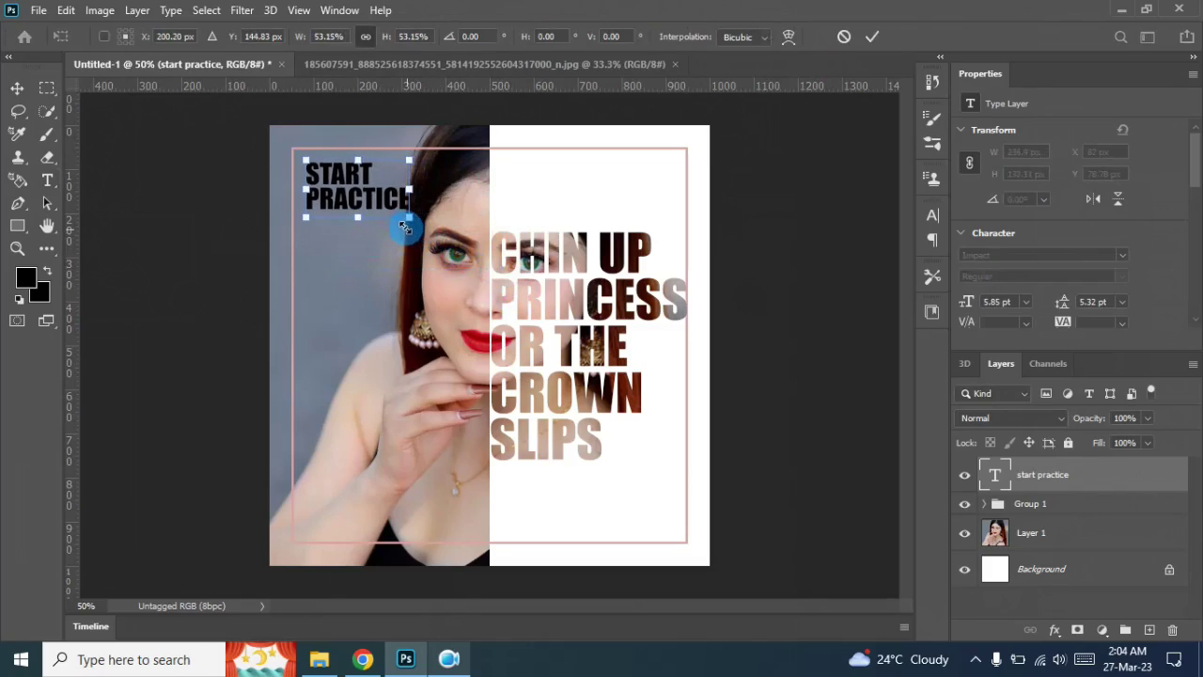
pyautogui.click(355, 188)
pyautogui.moveTo(346, 182); pyautogui.dragTo(339, 176)
pyautogui.click(404, 215)
pyautogui.moveTo(403, 215); pyautogui.dragTo(377, 196)
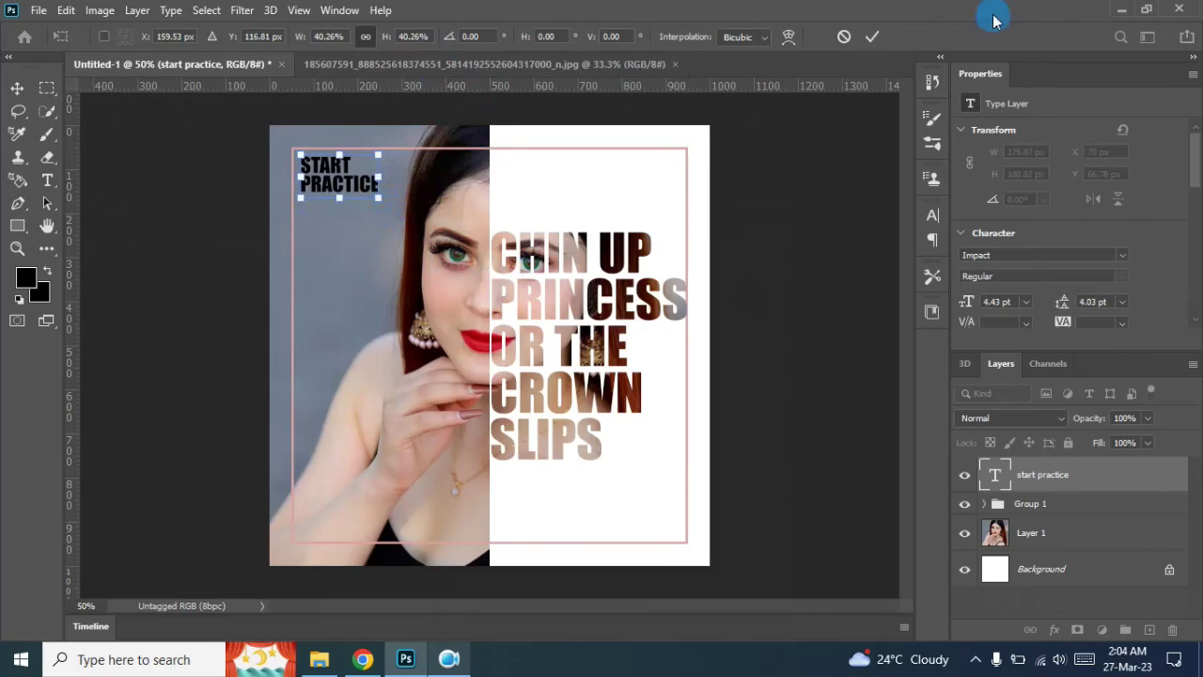
pyautogui.click(872, 37)
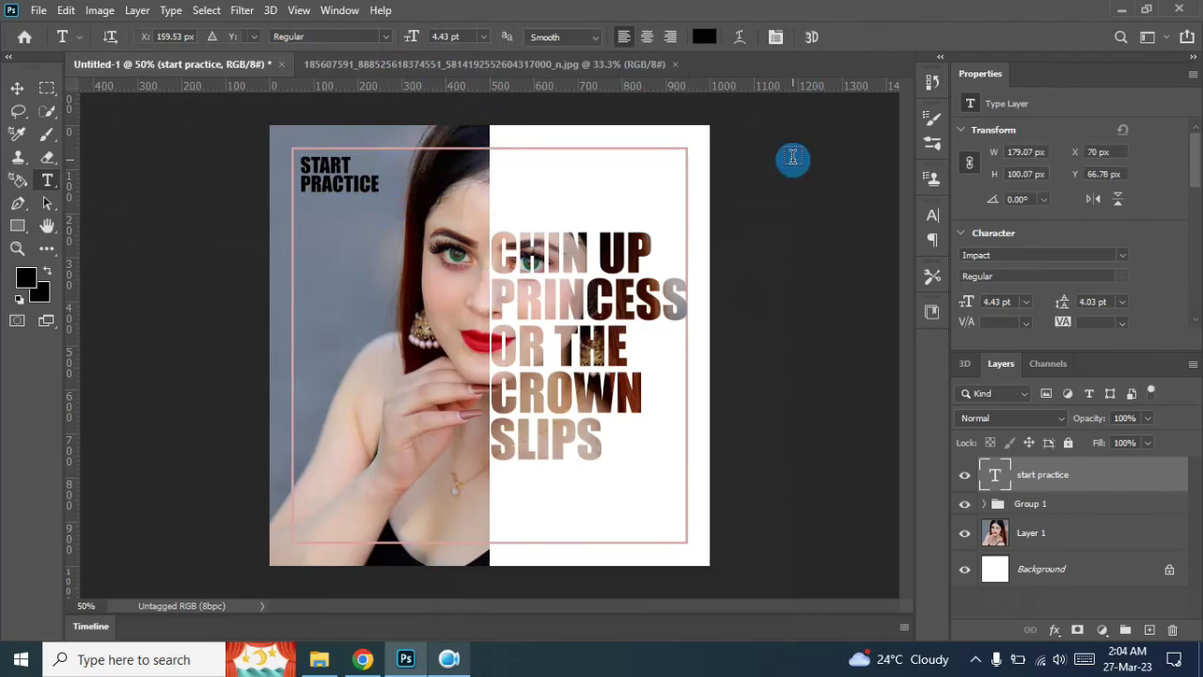
# Color the START PRACTICE text white (#ffffff) and set its layer's blend mode to Soft Light
pyautogui.click(704, 37)
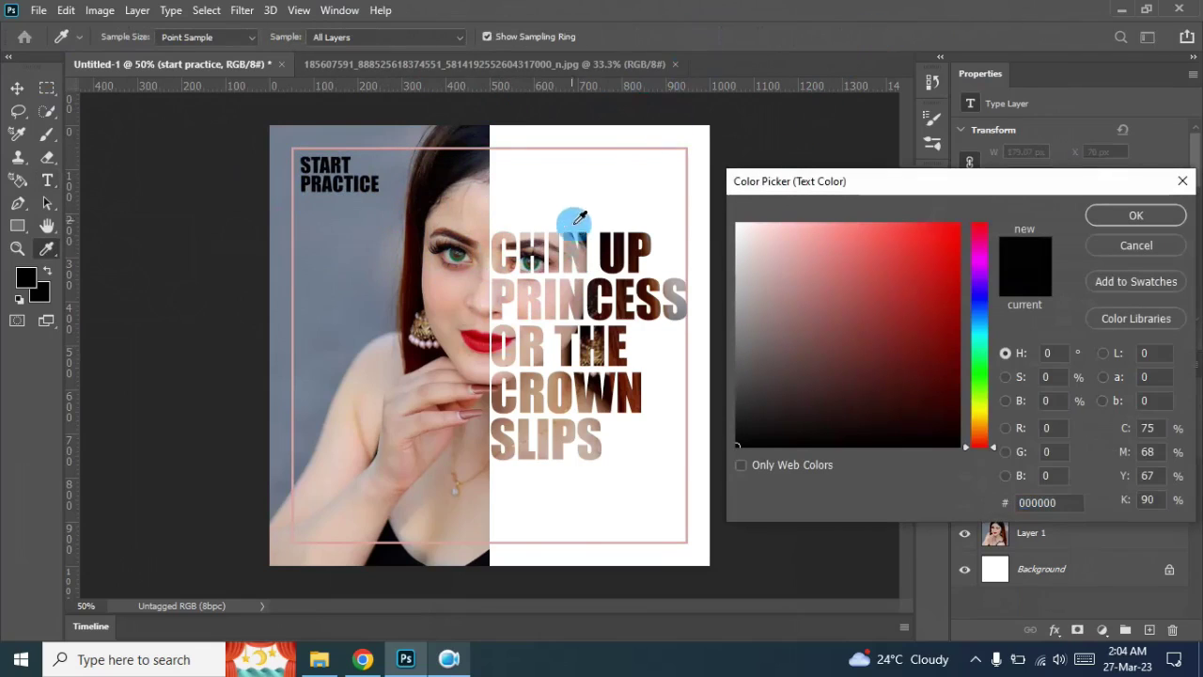
pyautogui.click(567, 203)
pyautogui.click(356, 262)
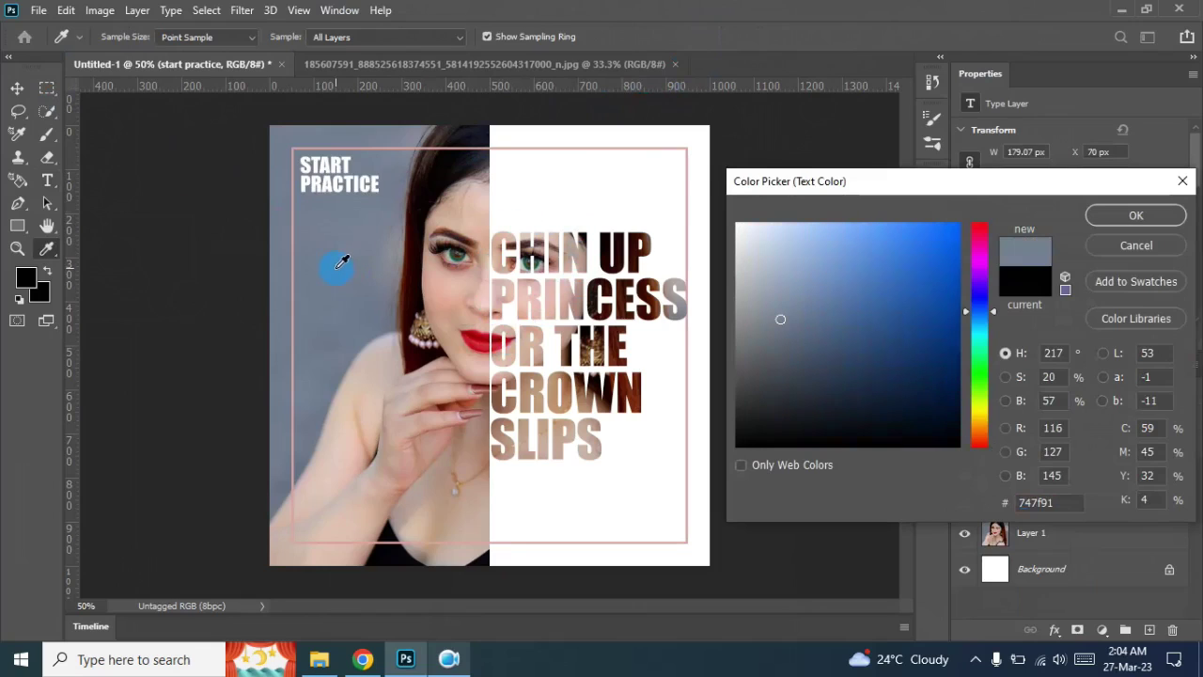
pyautogui.click(603, 184)
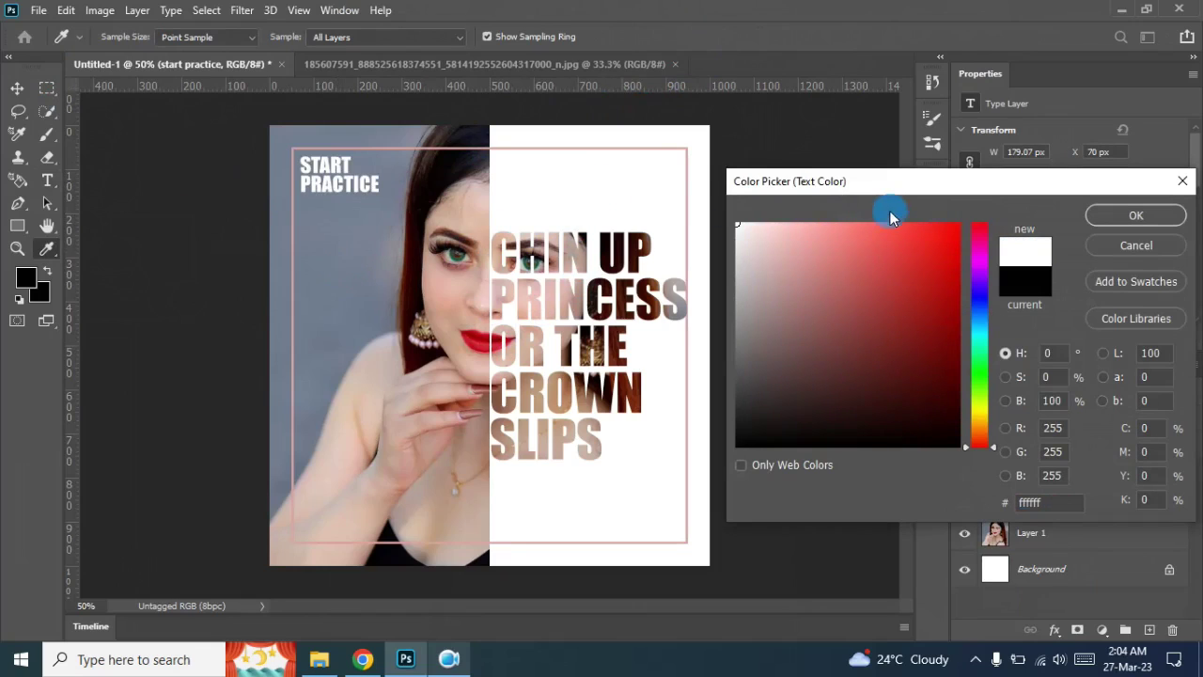
pyautogui.click(1131, 215)
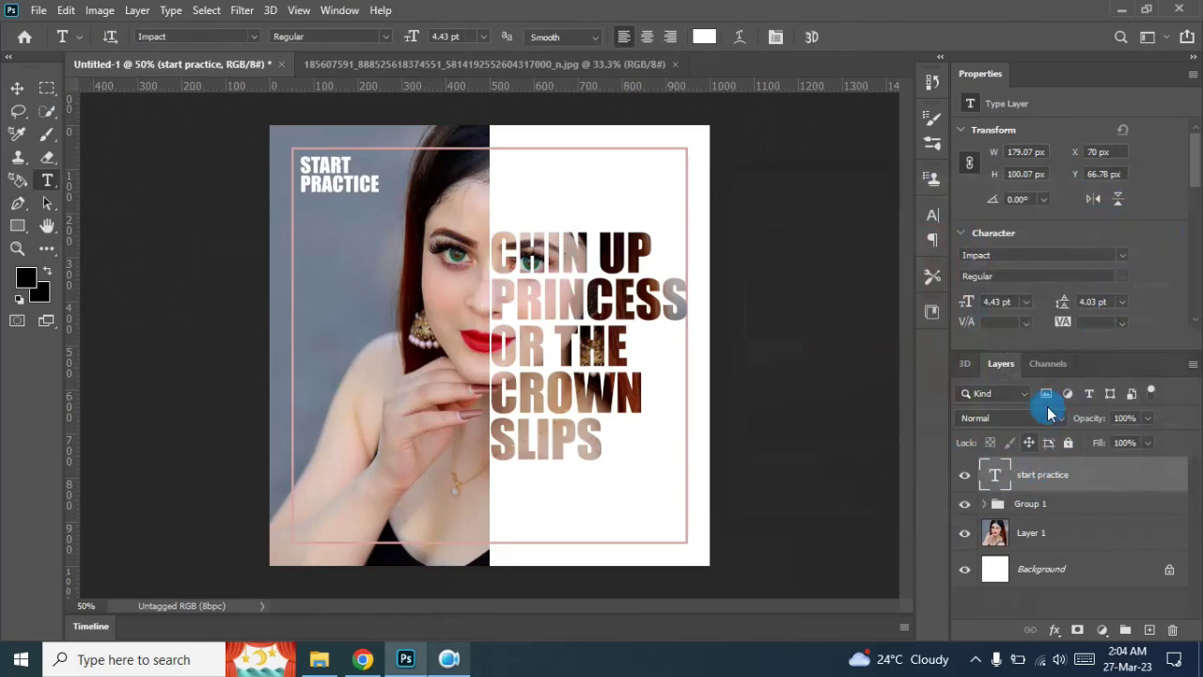
pyautogui.click(1033, 426)
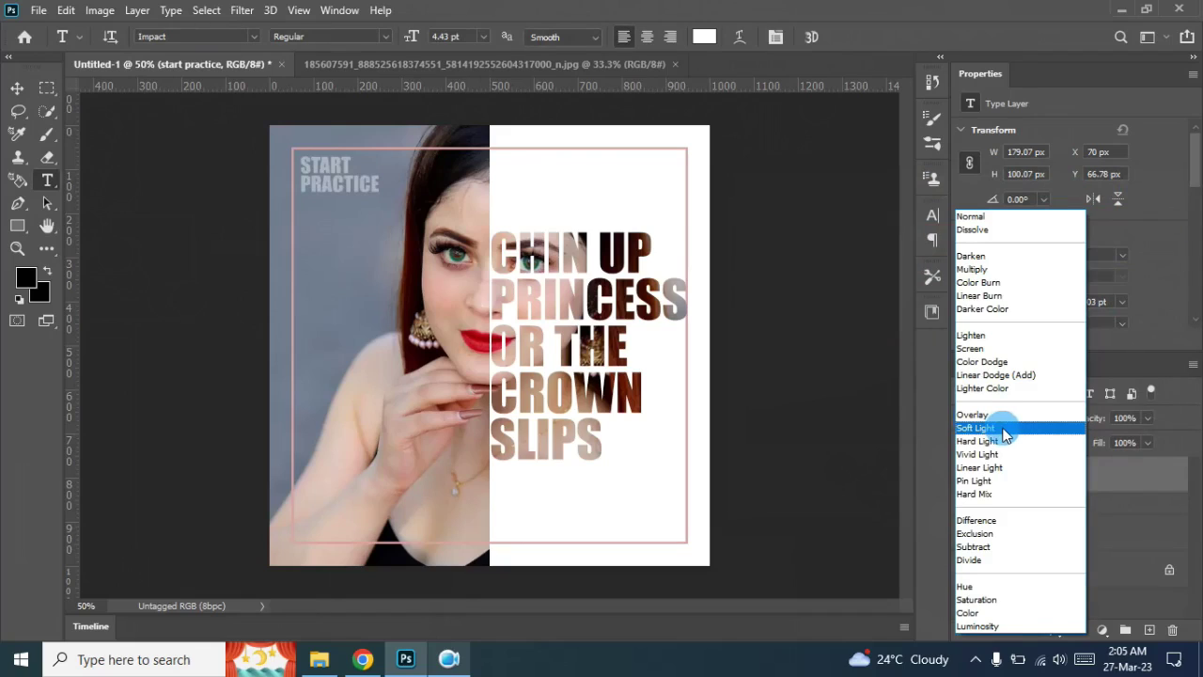
pyautogui.click(1004, 431)
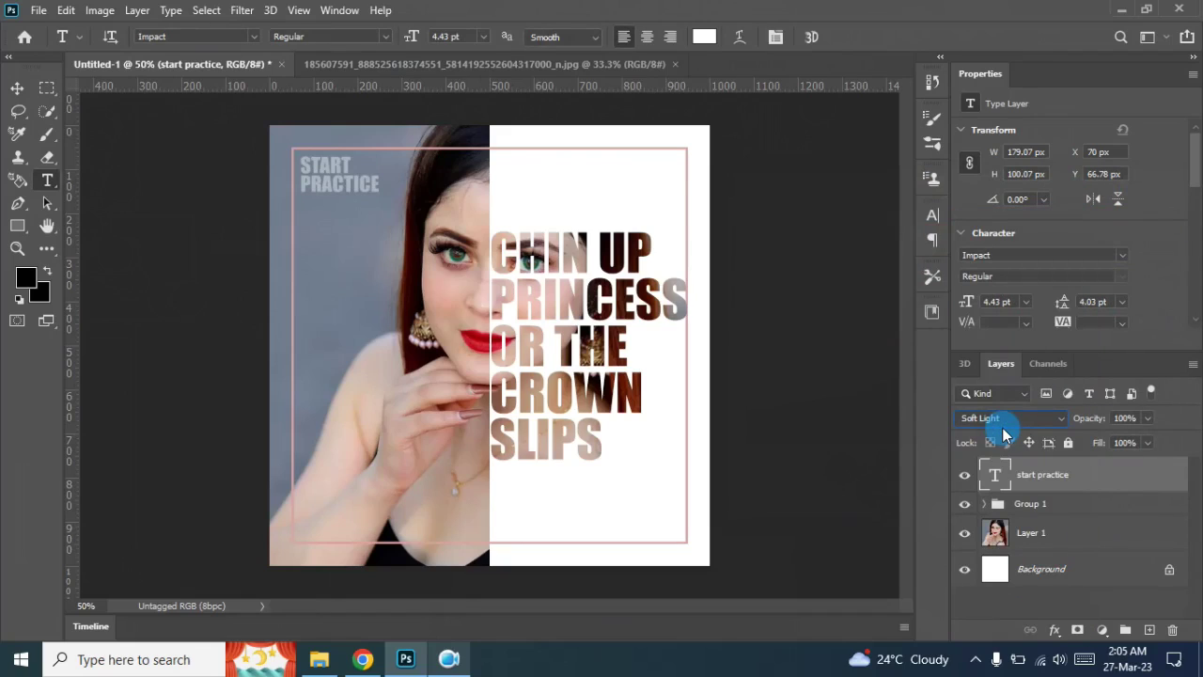
# Add a Color Lookup adjustment layer directly above the portrait layer and set its 3D LUT to 2Strip.look
pyautogui.click(1039, 533)
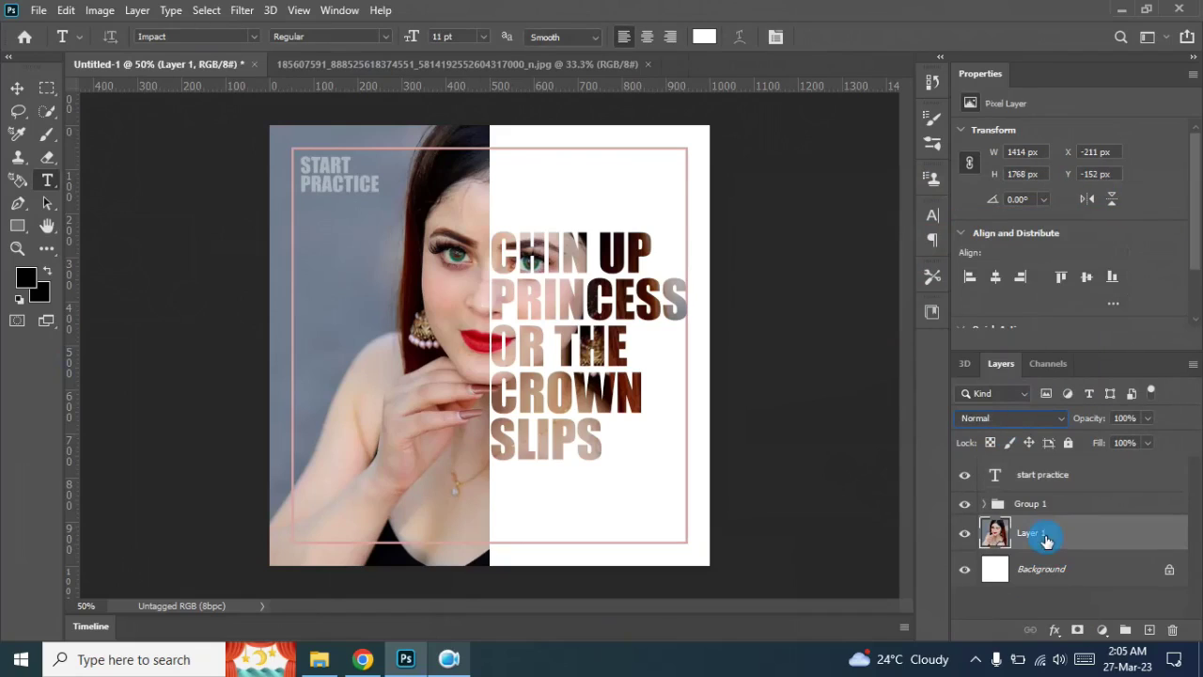
pyautogui.click(1097, 629)
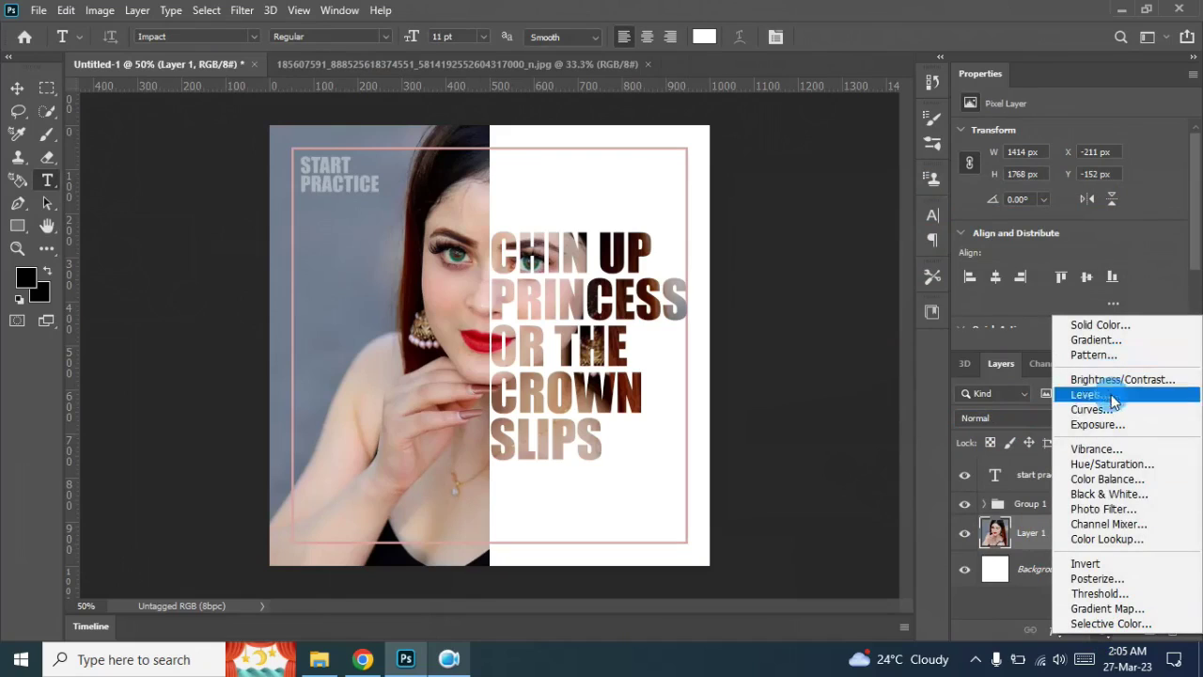
pyautogui.click(1128, 541)
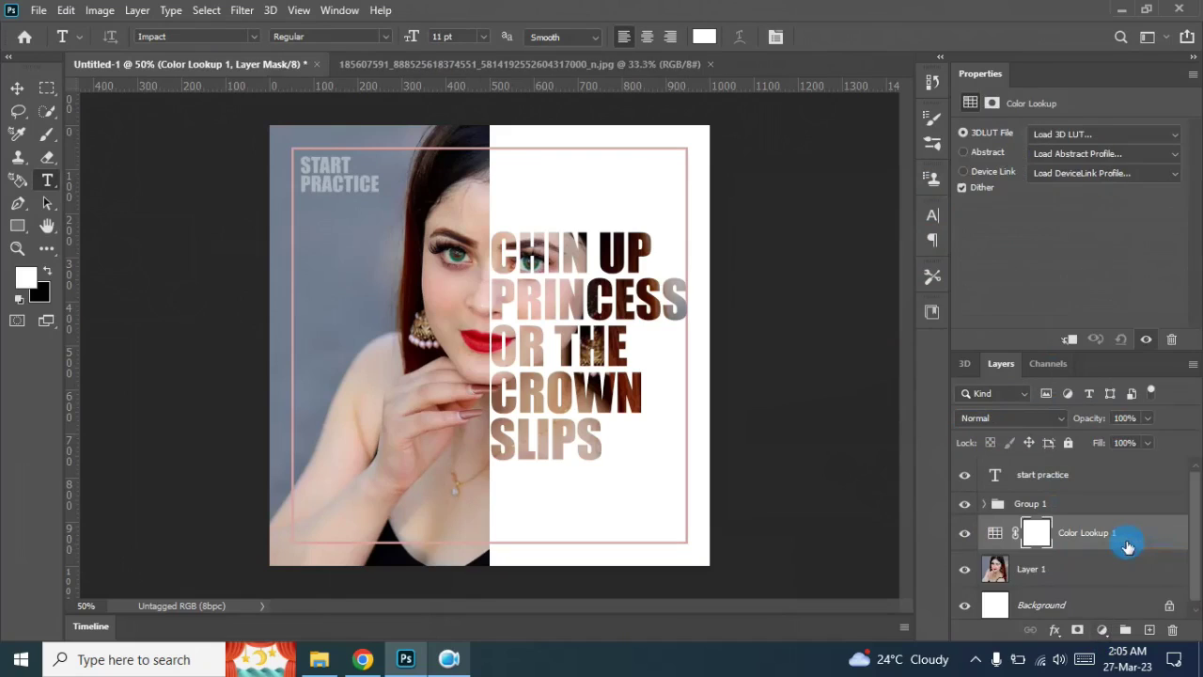
pyautogui.click(1140, 134)
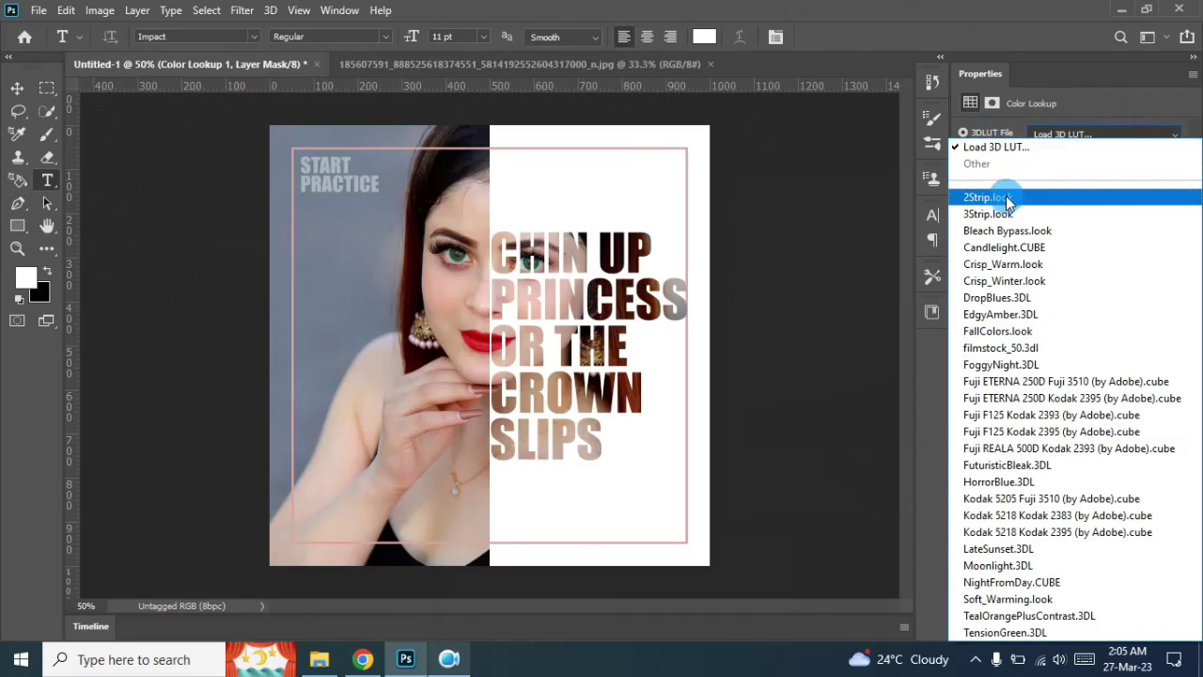
pyautogui.click(1006, 198)
# Try the Crisp_Warm.look and Crisp_Winter.look 3D LUTs on the Color Lookup adjustment, and set it back to 2Strip.look
pyautogui.click(1122, 137)
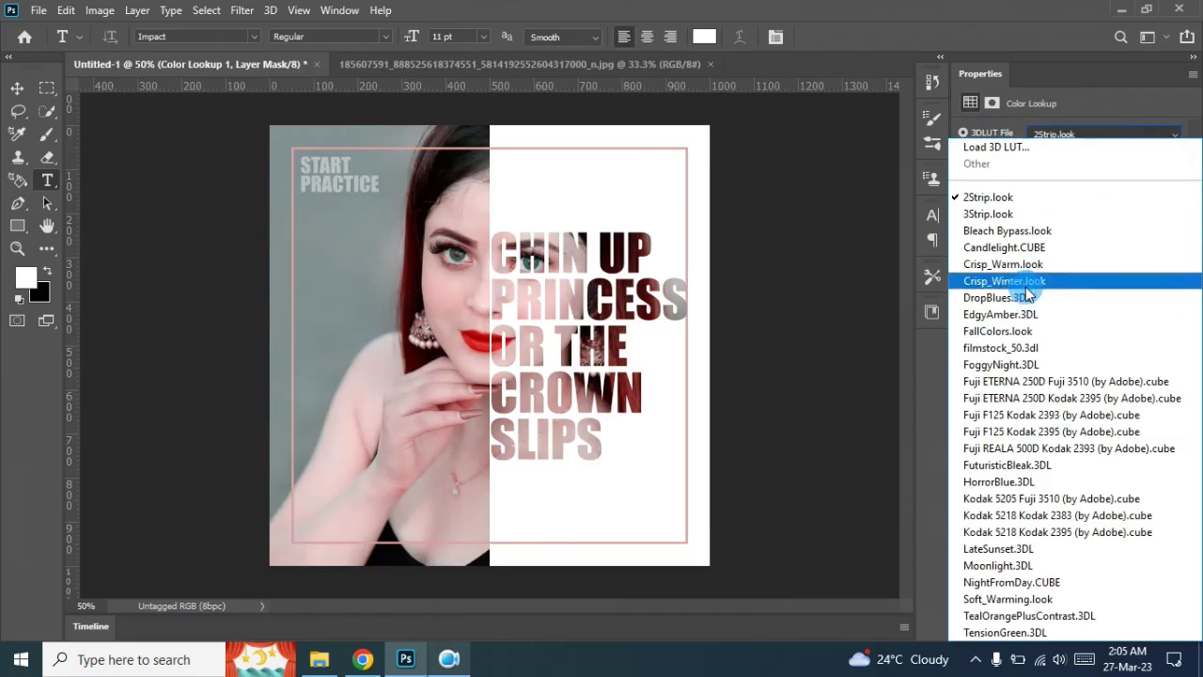
pyautogui.click(1027, 264)
pyautogui.click(1151, 136)
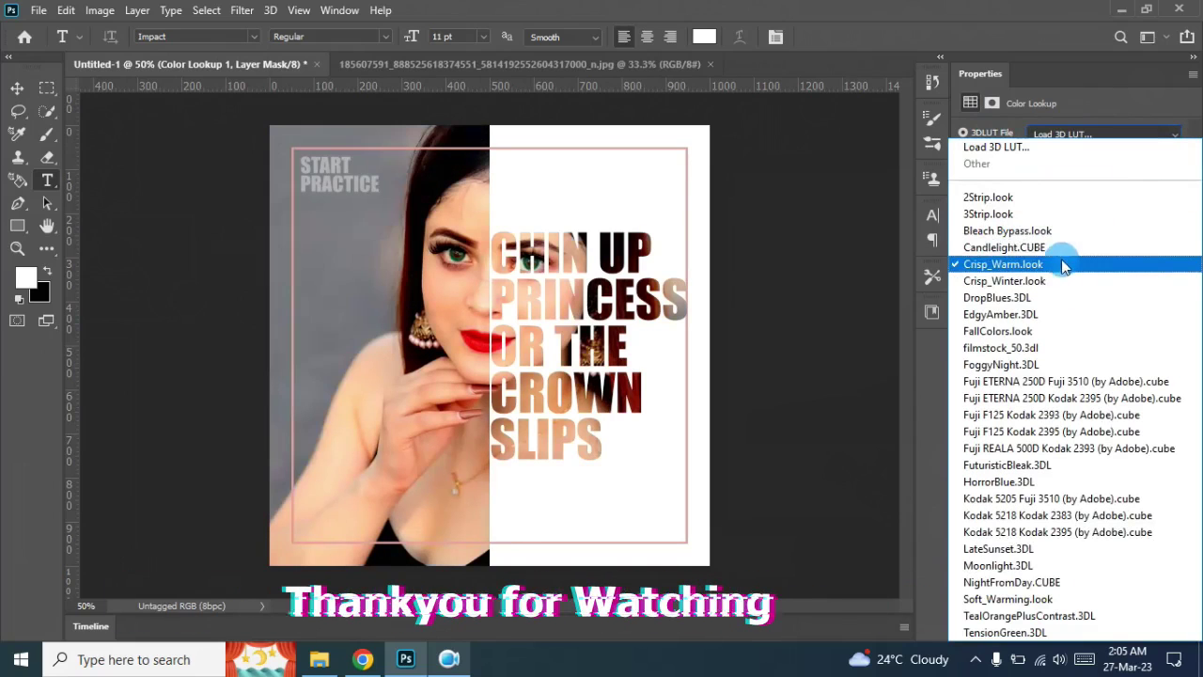
pyautogui.click(1042, 281)
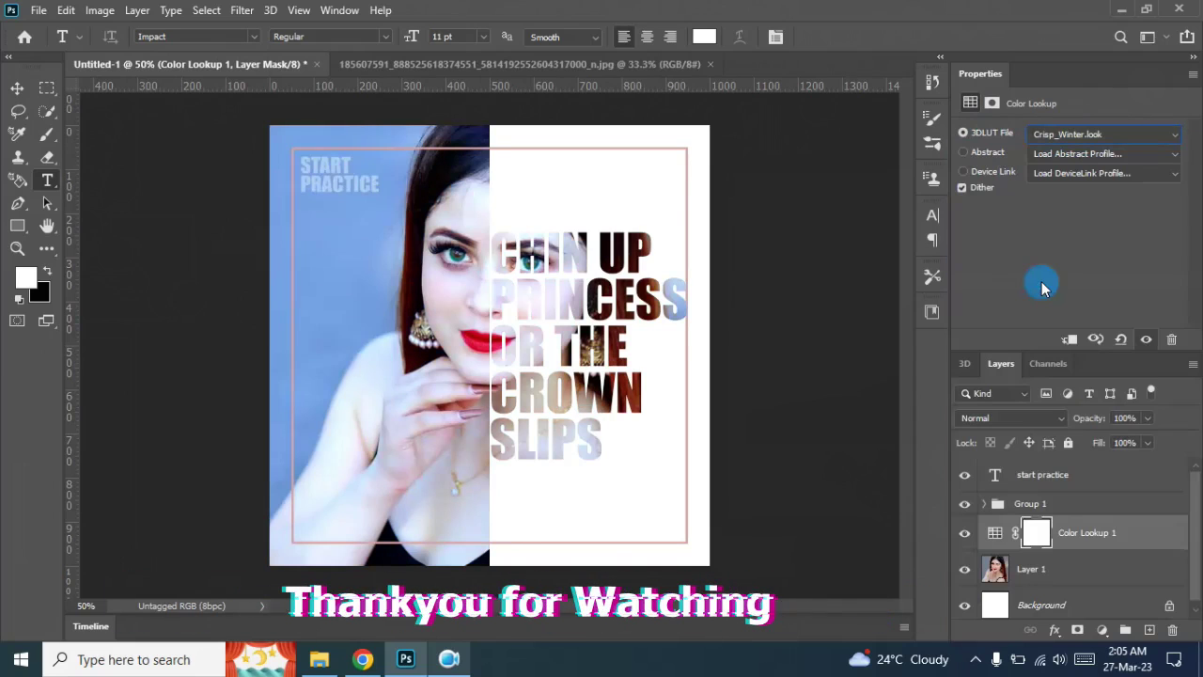
pyautogui.click(1145, 139)
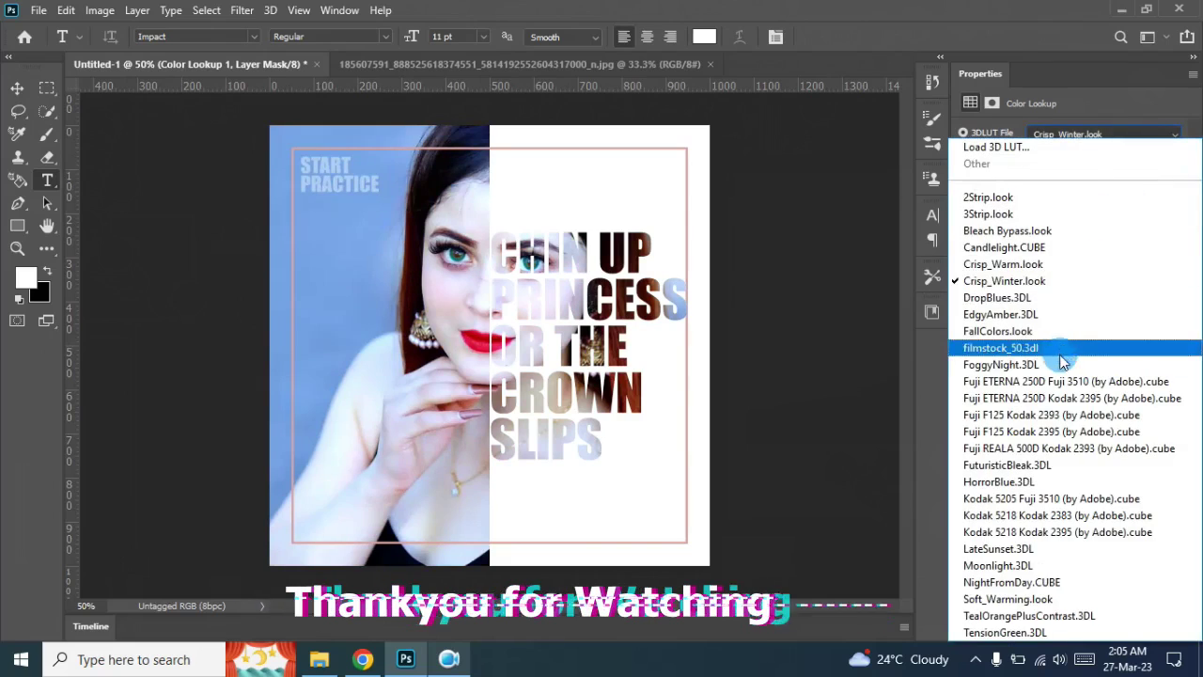
pyautogui.click(1052, 198)
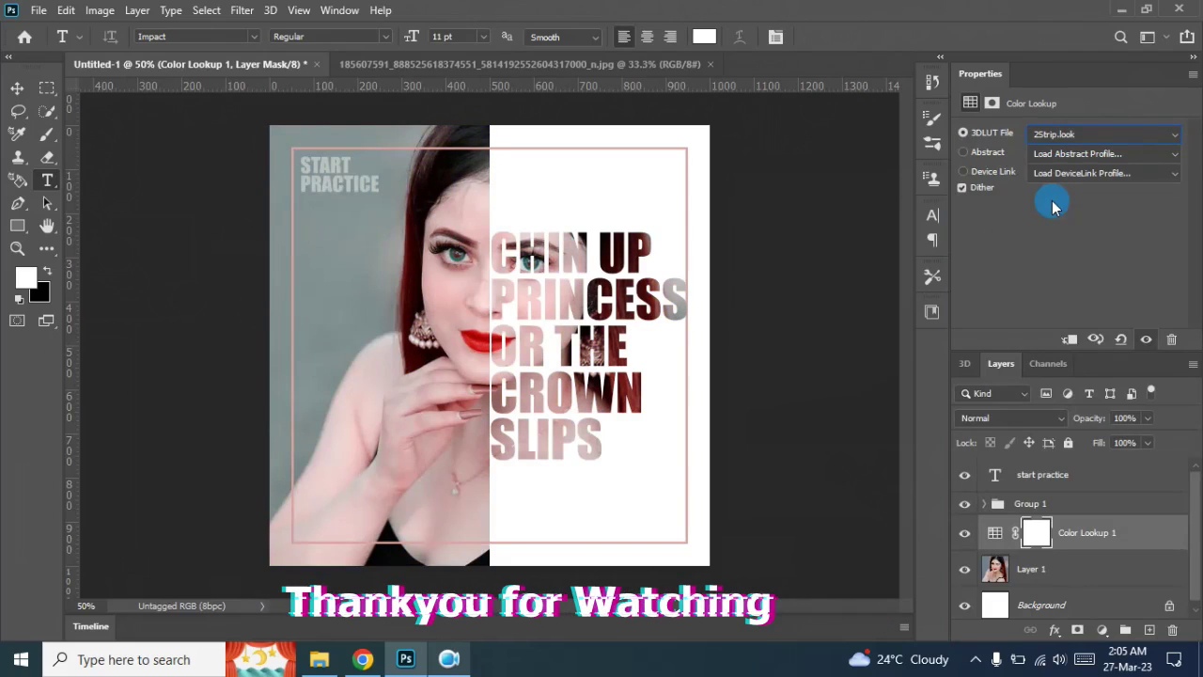